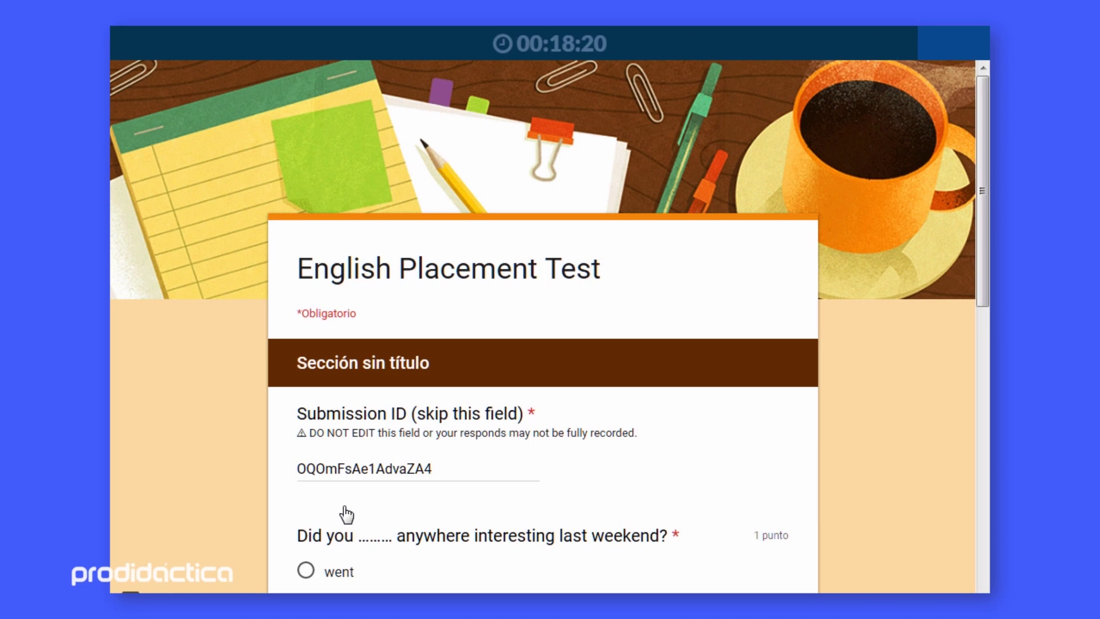
# Open the More options menu of the Introducción al HTML - Prueba form
pyautogui.scroll(-2, 346, 514)
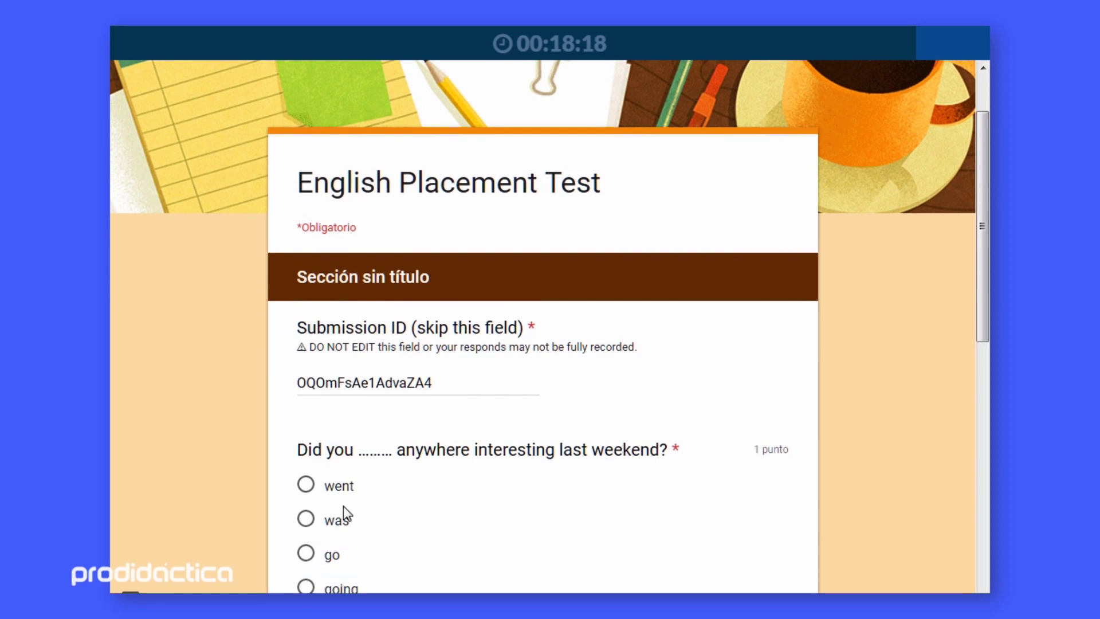
pyautogui.scroll(-2, 343, 506)
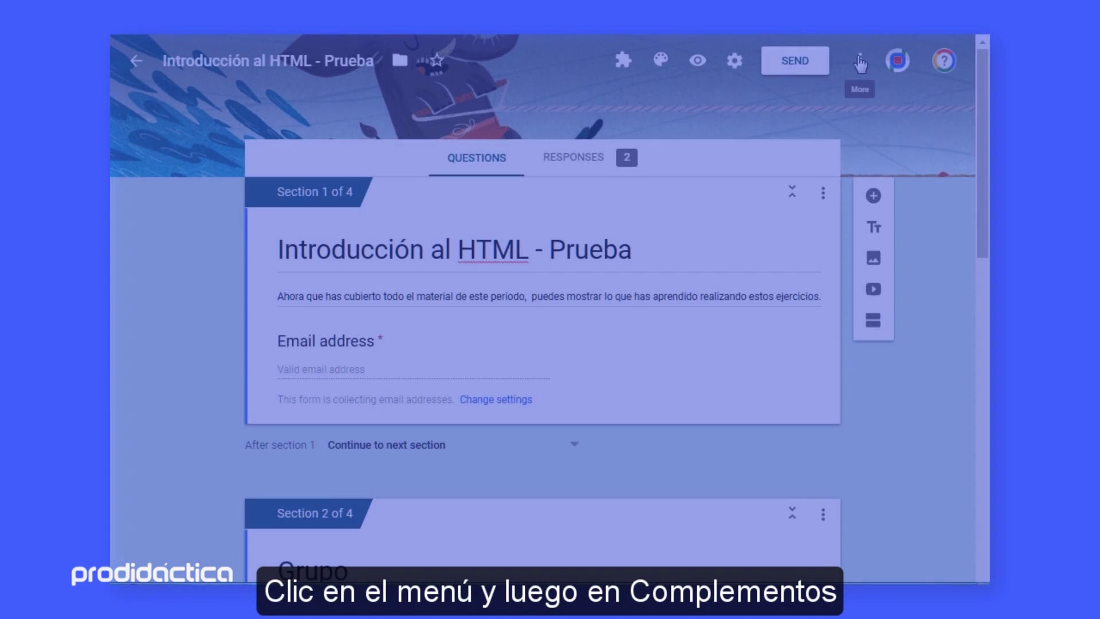
pyautogui.click(861, 61)
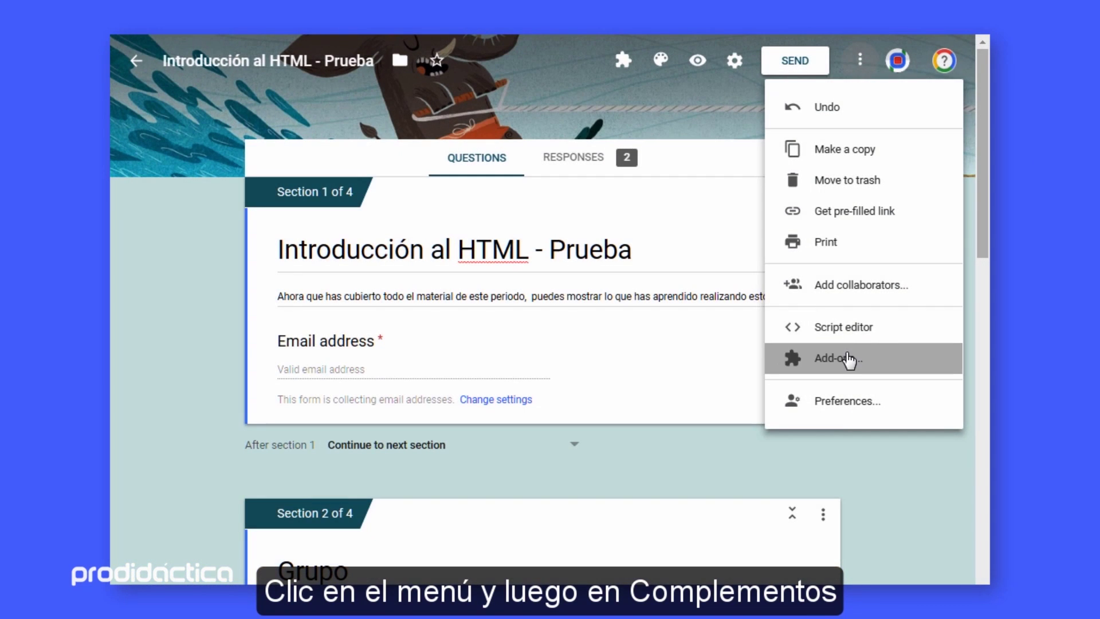
# Search the add-on store for 'timify' to find the Timify.me add-on
pyautogui.click(849, 360)
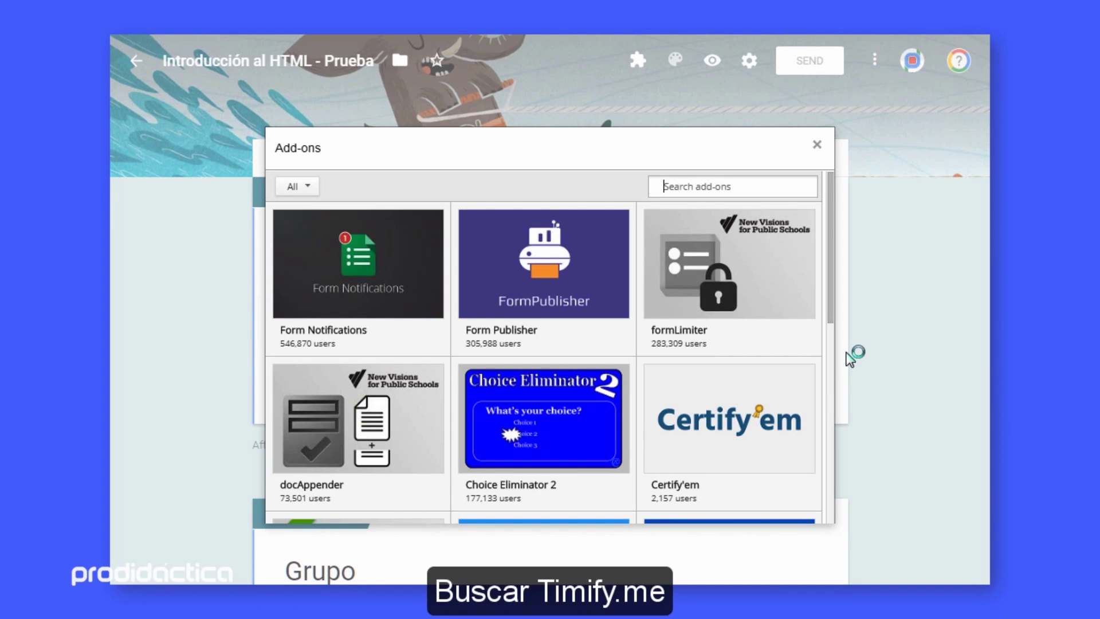
pyautogui.write('timify')
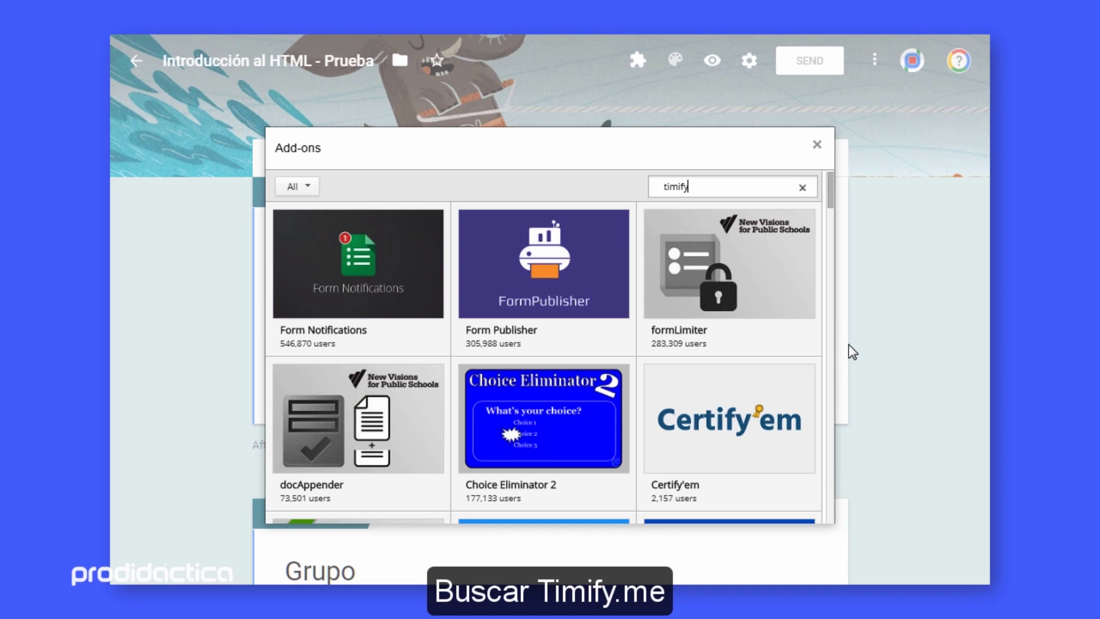
pyautogui.press('Return')
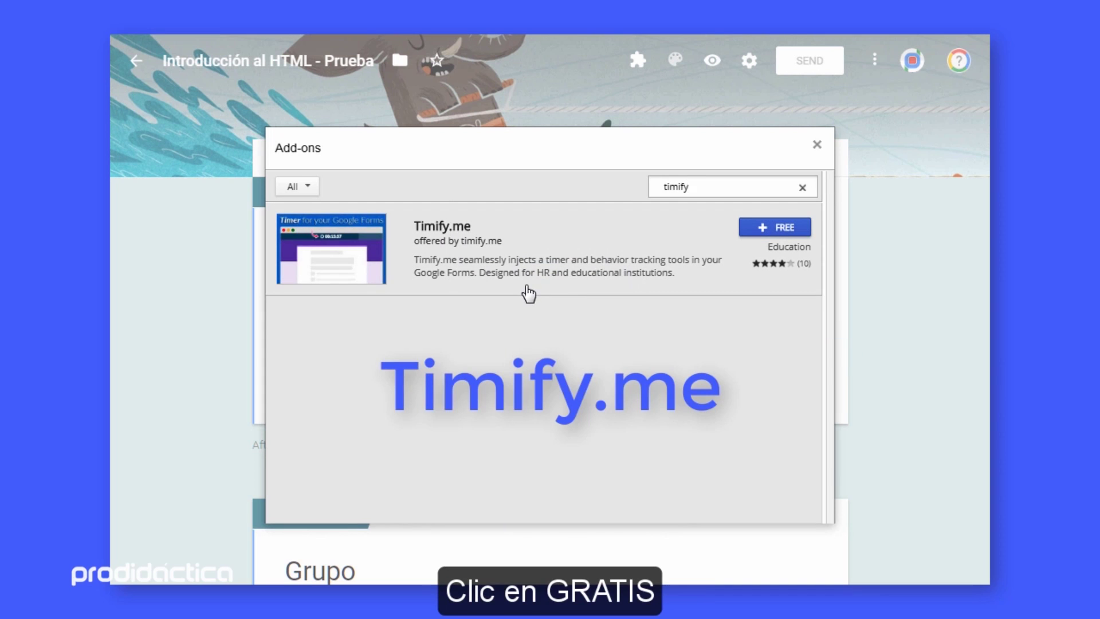
# Install the free Timify.me add-on and allow it access to the Google account
pyautogui.click(781, 227)
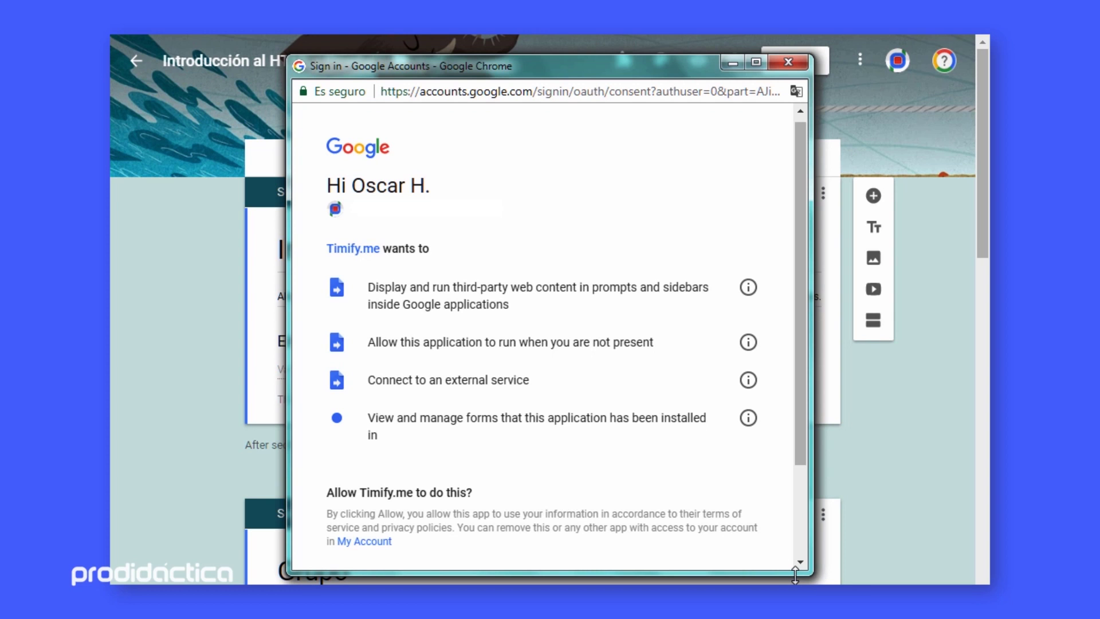
pyautogui.moveTo(796, 573); pyautogui.dragTo(793, 586)
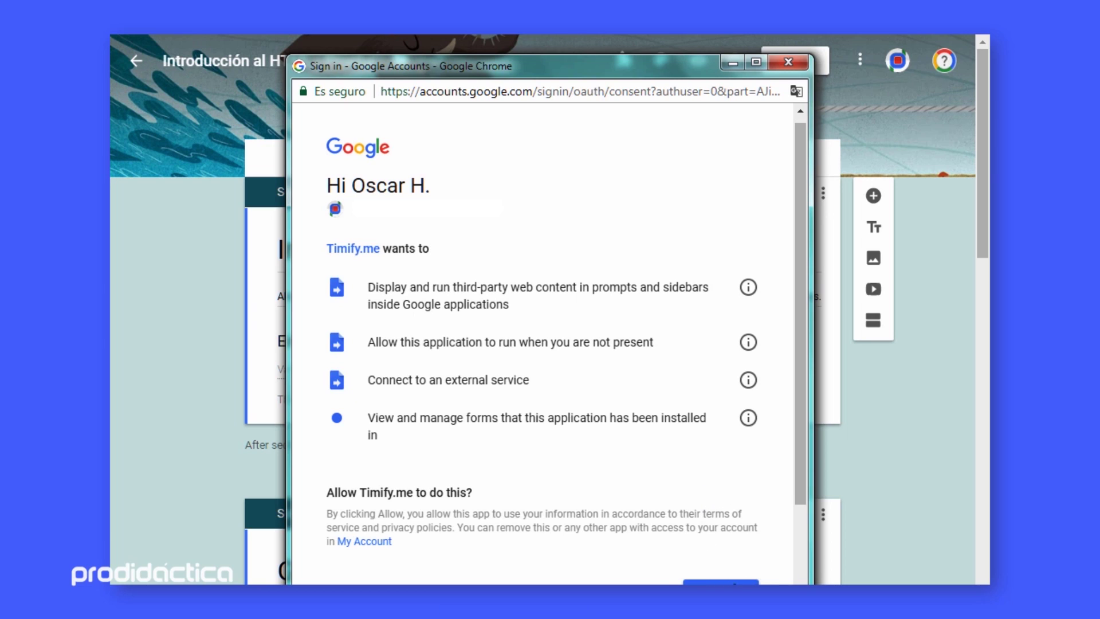
pyautogui.click(721, 582)
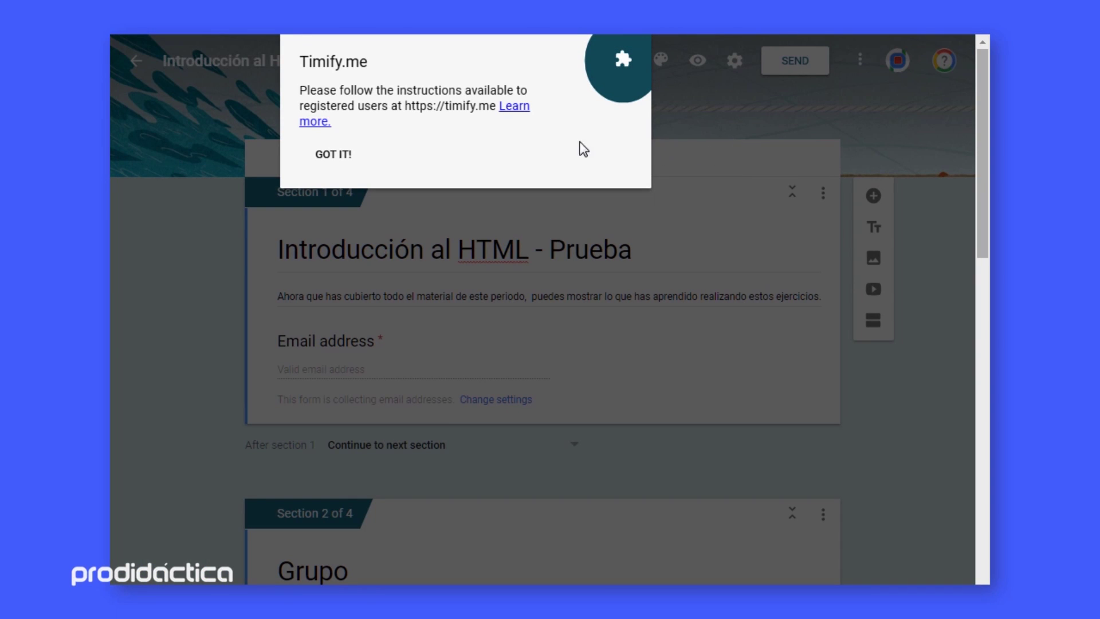
# Open Timify.me's configuration and copy its secure token from the Timify.me welcome page
pyautogui.click(335, 158)
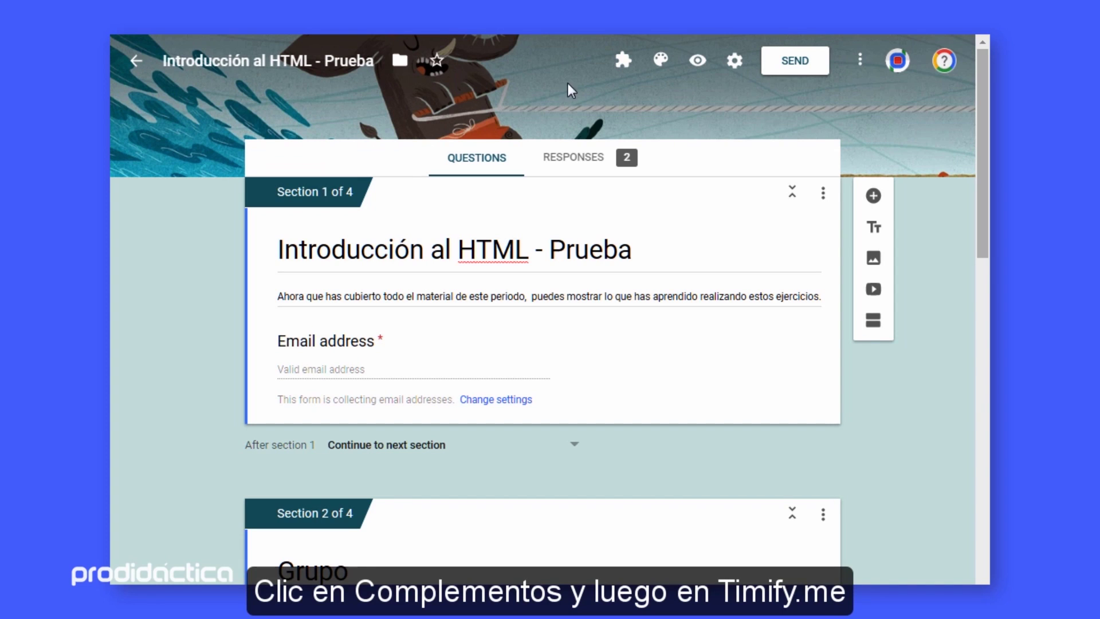
pyautogui.click(623, 63)
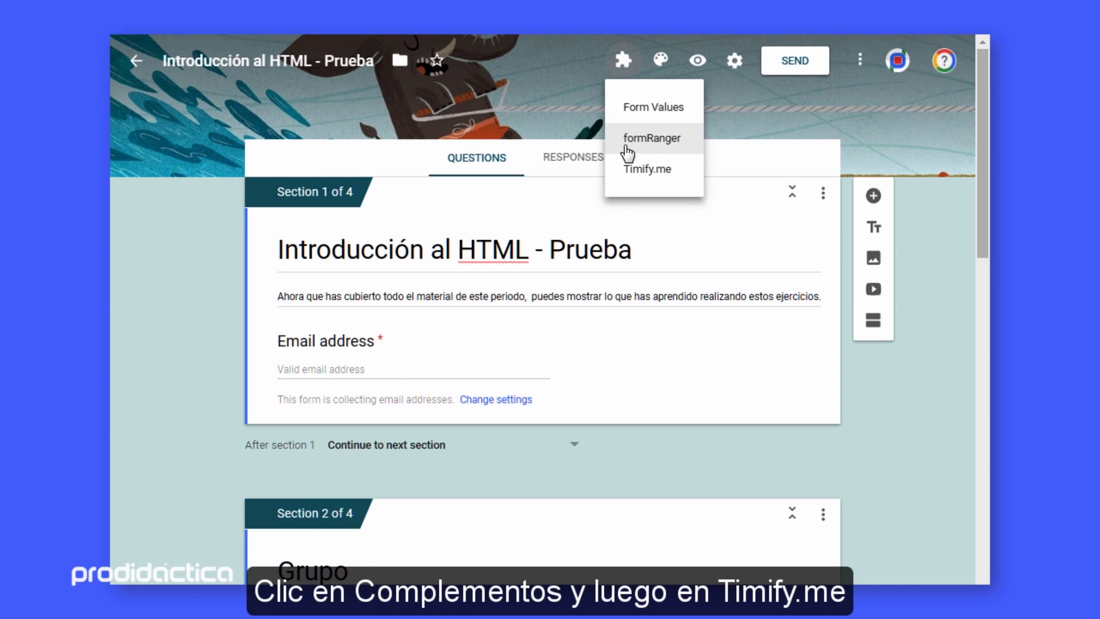
pyautogui.click(628, 170)
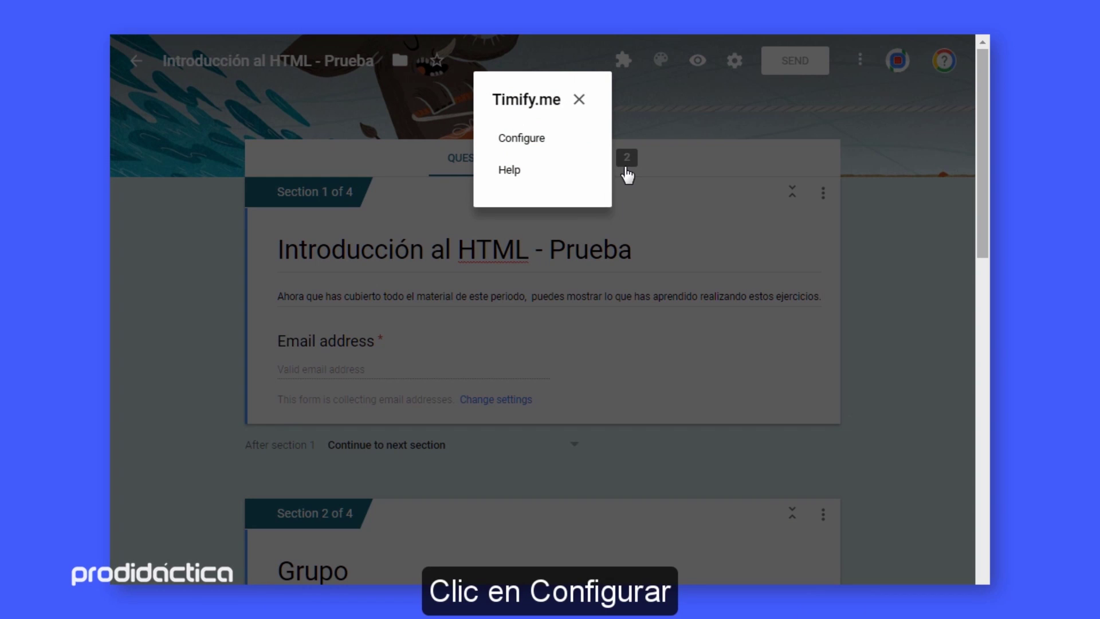
pyautogui.click(537, 145)
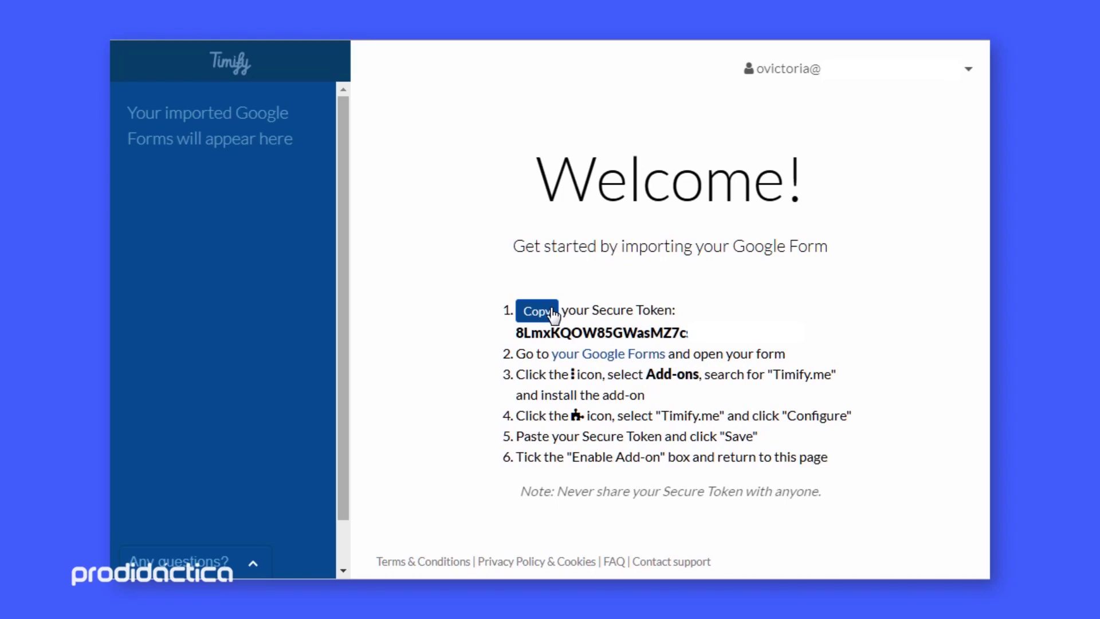
pyautogui.moveTo(517, 335); pyautogui.dragTo(690, 332)
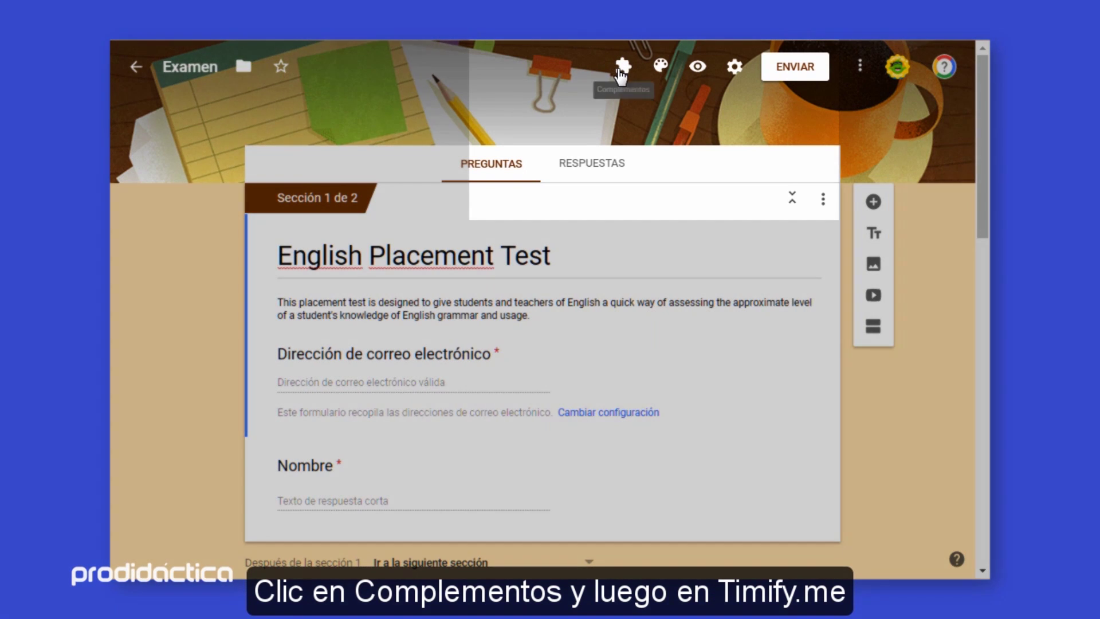
pyautogui.click(624, 67)
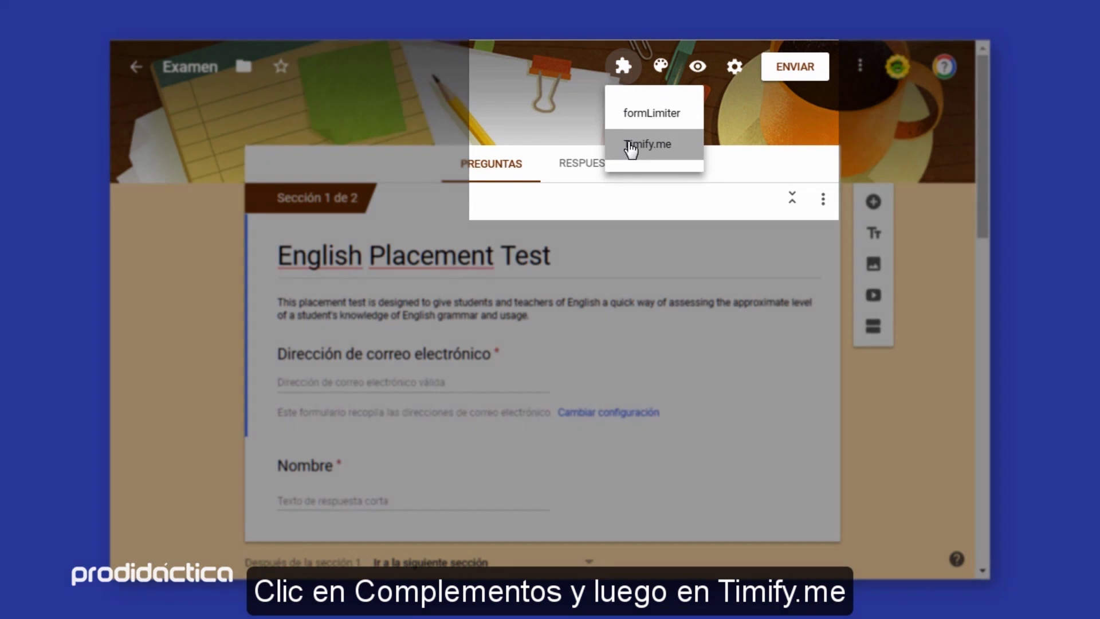
# Paste the secure token into Timify.me's configuration, save it, and enable the add-on for this form
pyautogui.click(630, 146)
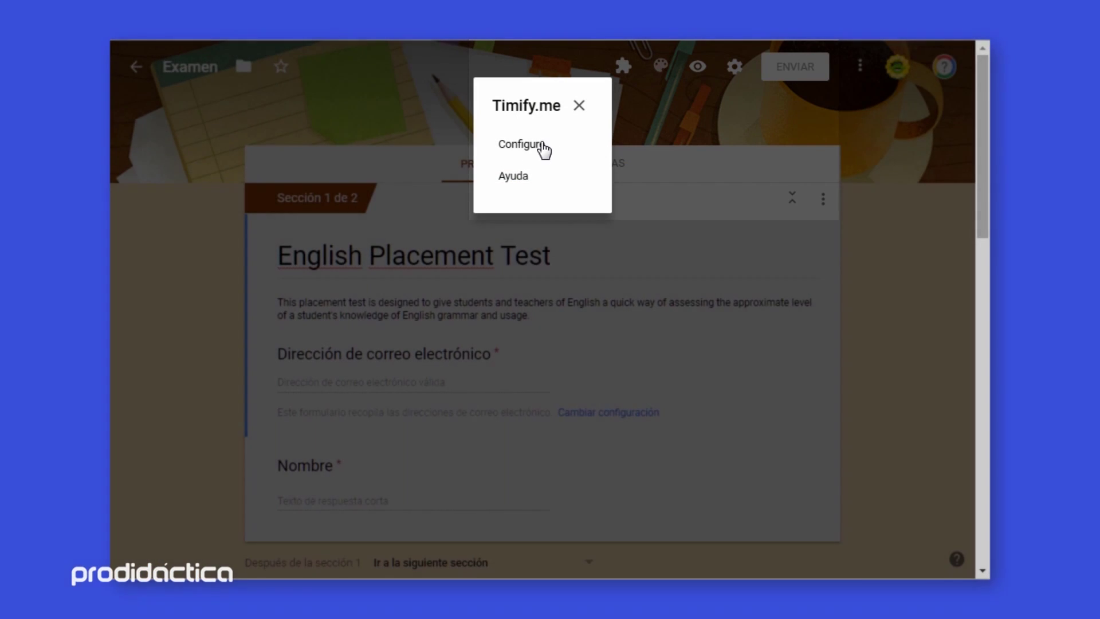
pyautogui.click(542, 147)
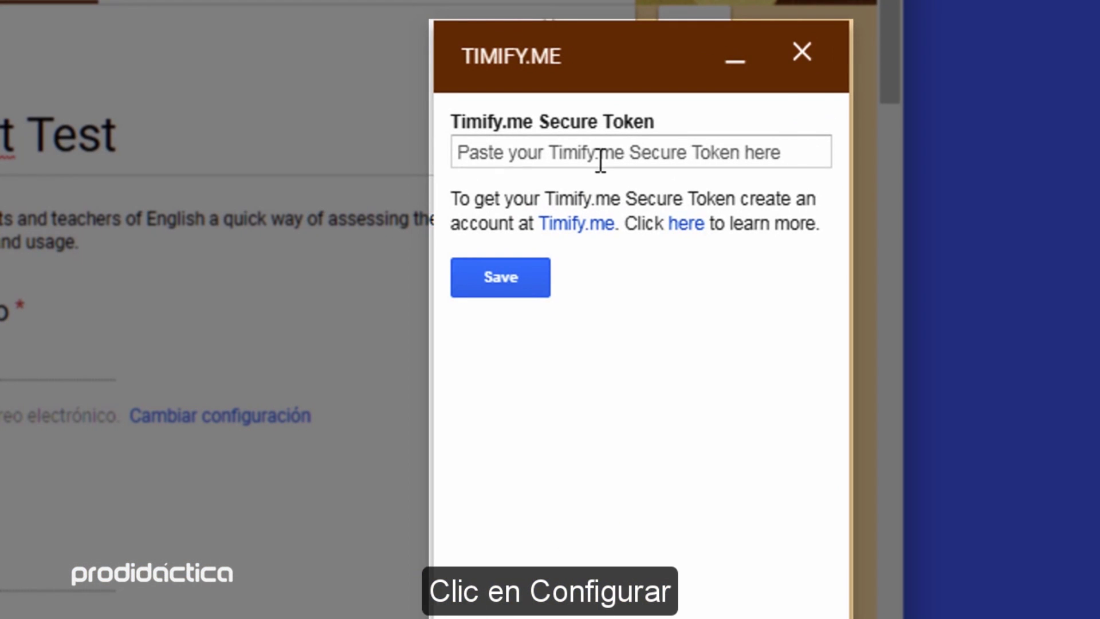
pyautogui.click(822, 266)
pyautogui.hotkey('ctrl', 'v')
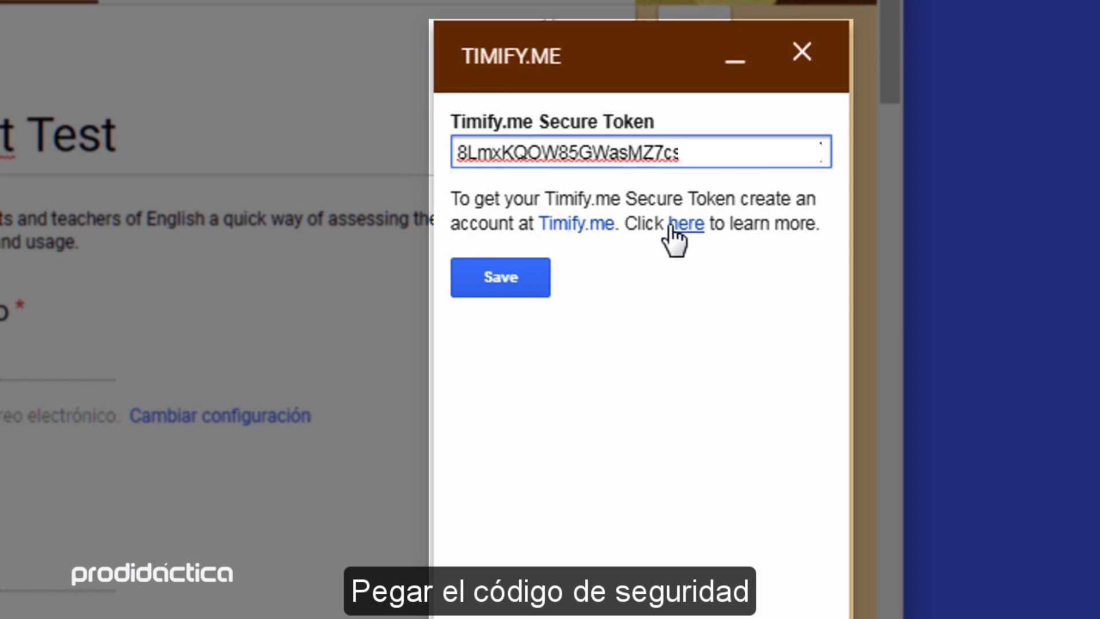
pyautogui.click(500, 283)
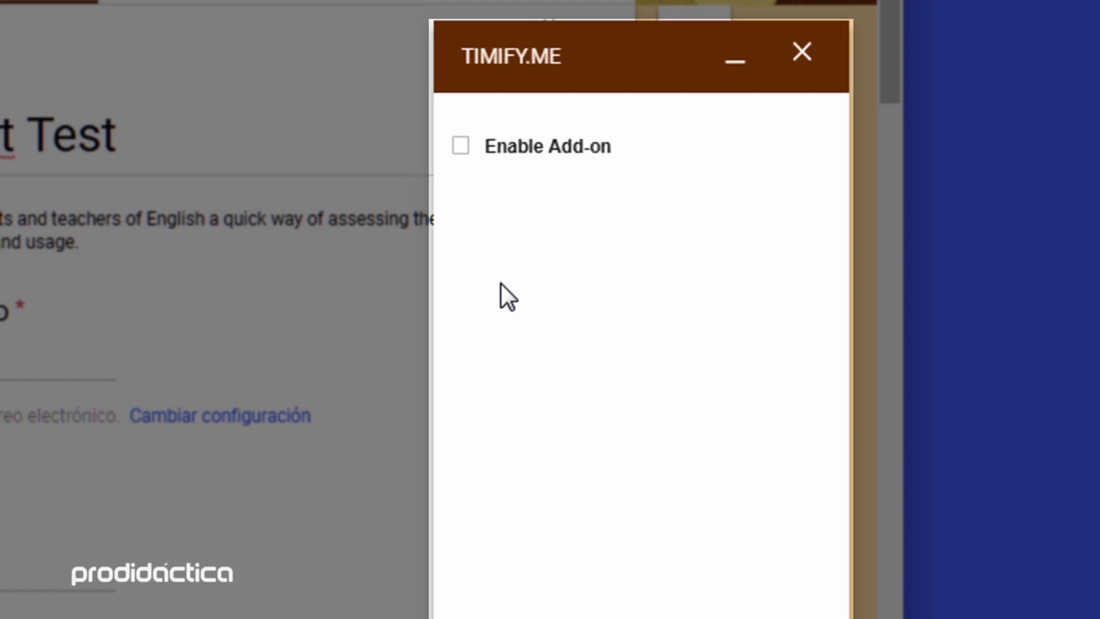
pyautogui.click(461, 145)
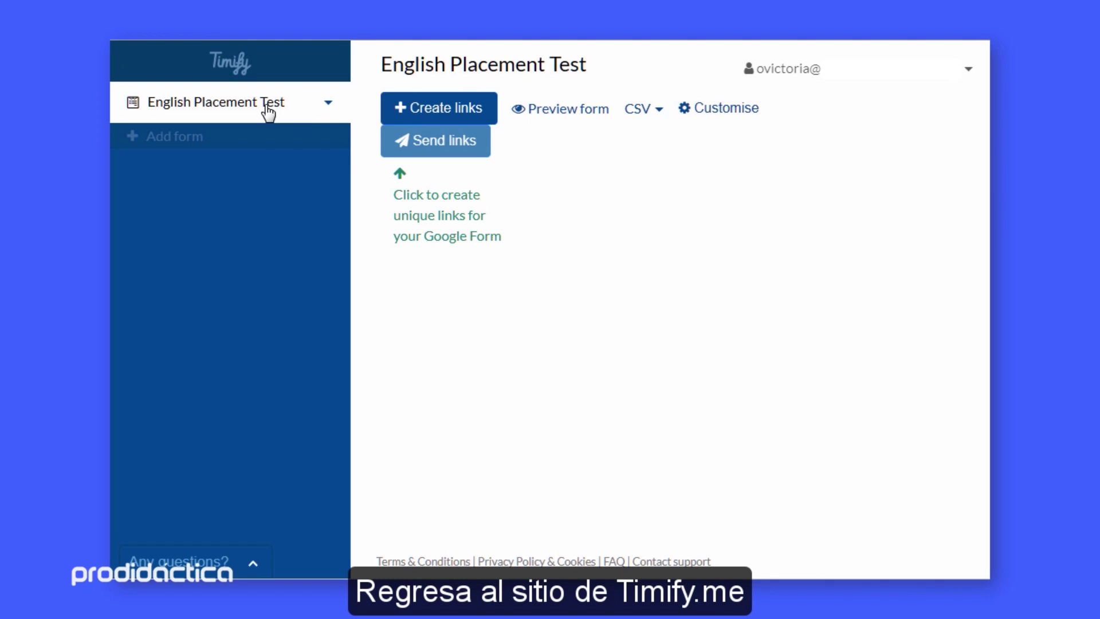
pyautogui.click(329, 103)
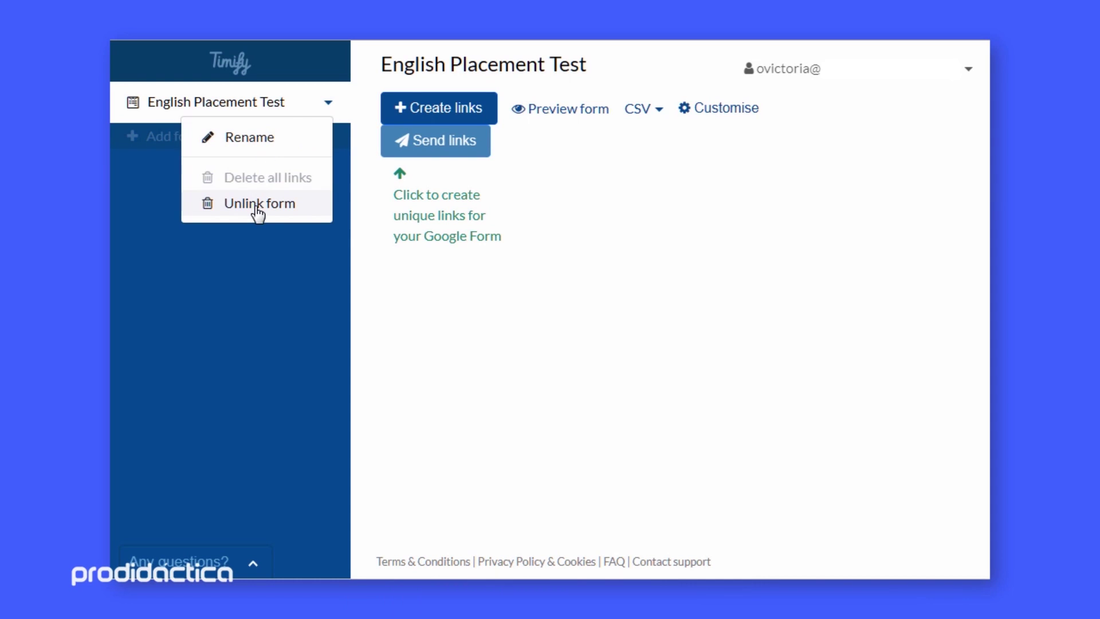
pyautogui.click(446, 277)
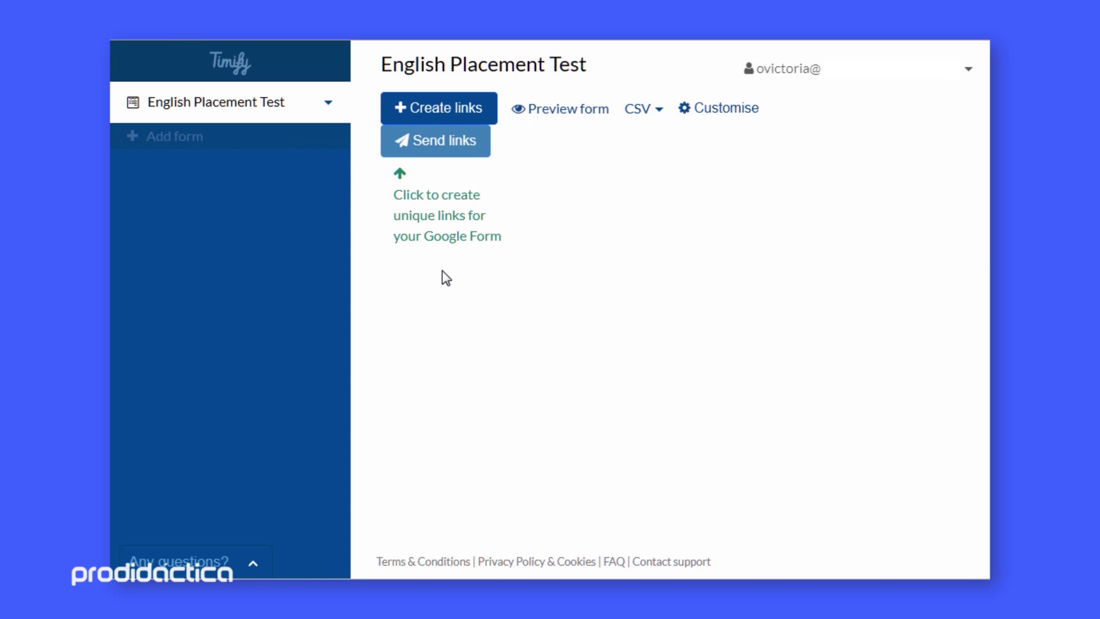
pyautogui.click(547, 110)
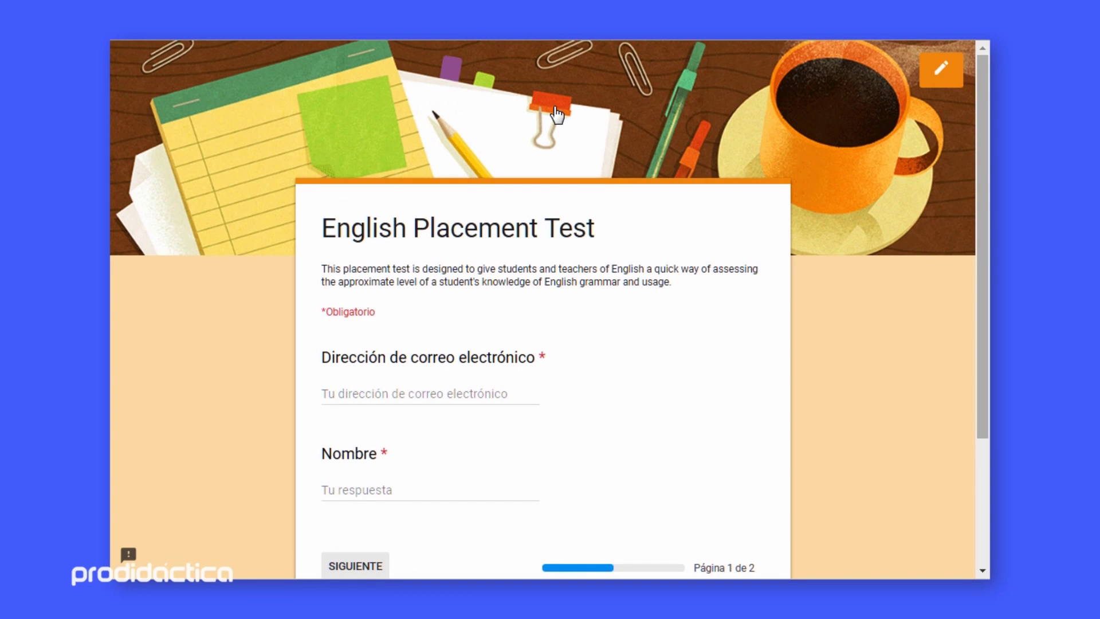
pyautogui.click(565, 36)
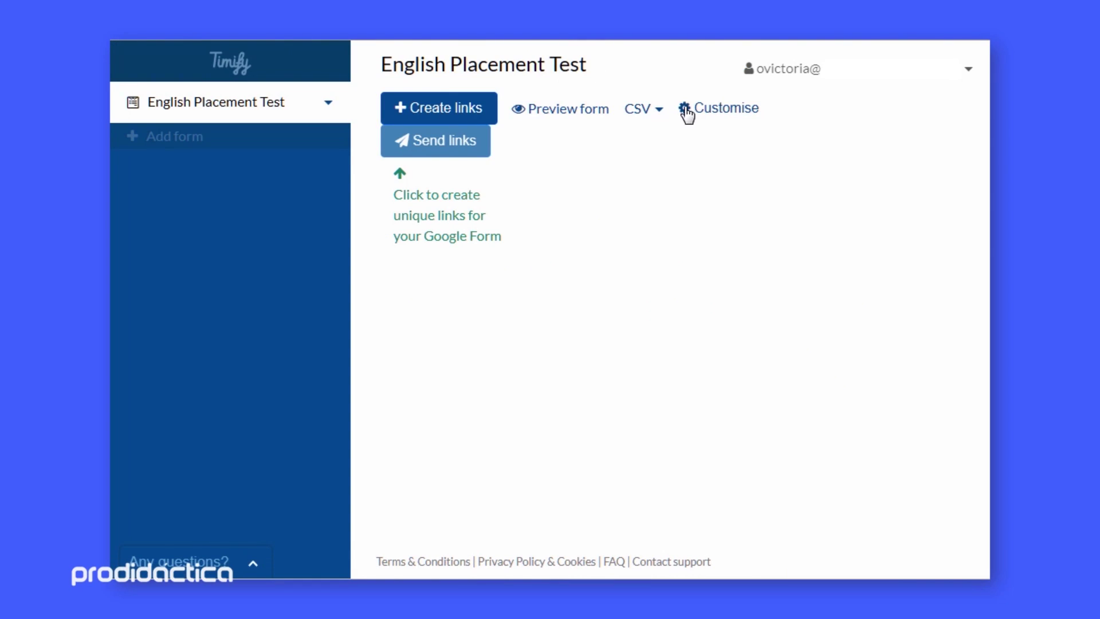
pyautogui.click(709, 114)
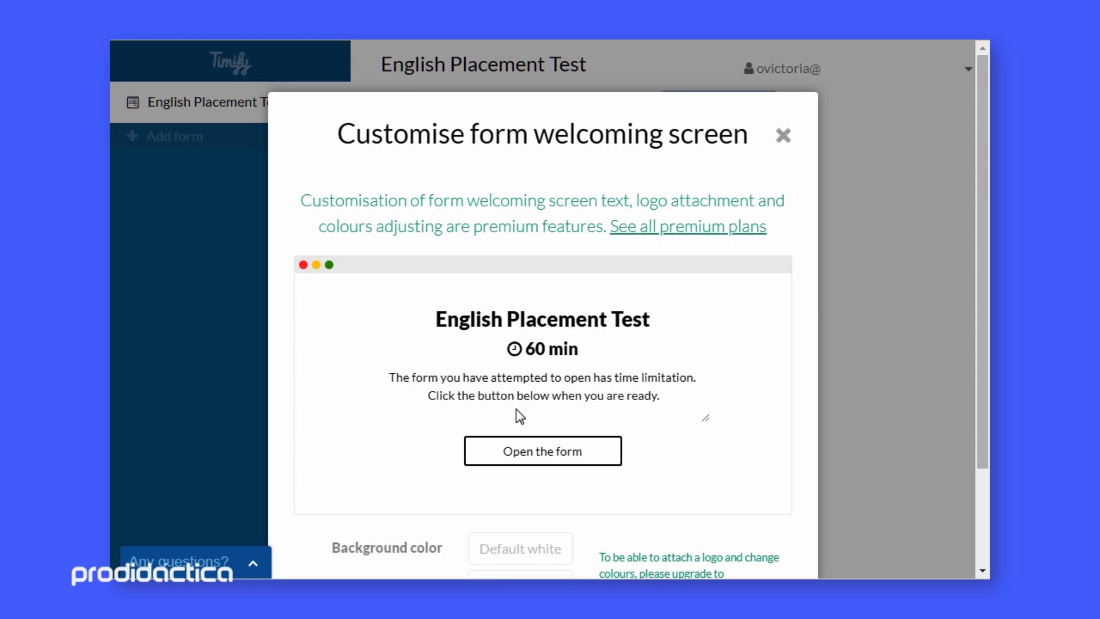
pyautogui.scroll(-2, 706, 394)
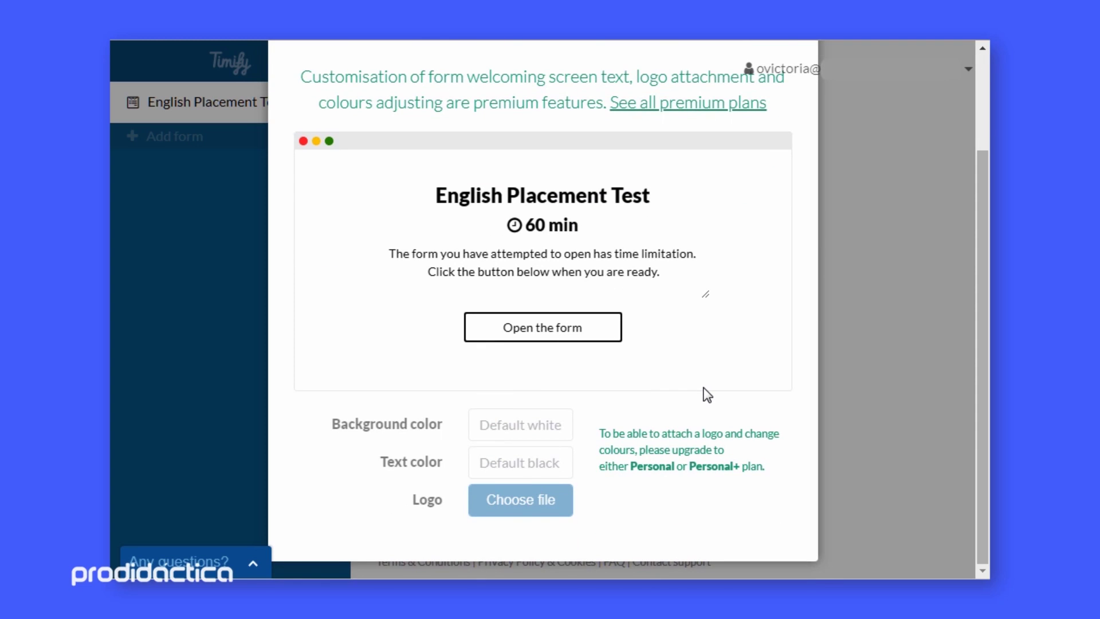
pyautogui.scroll(2, 706, 394)
pyautogui.click(781, 139)
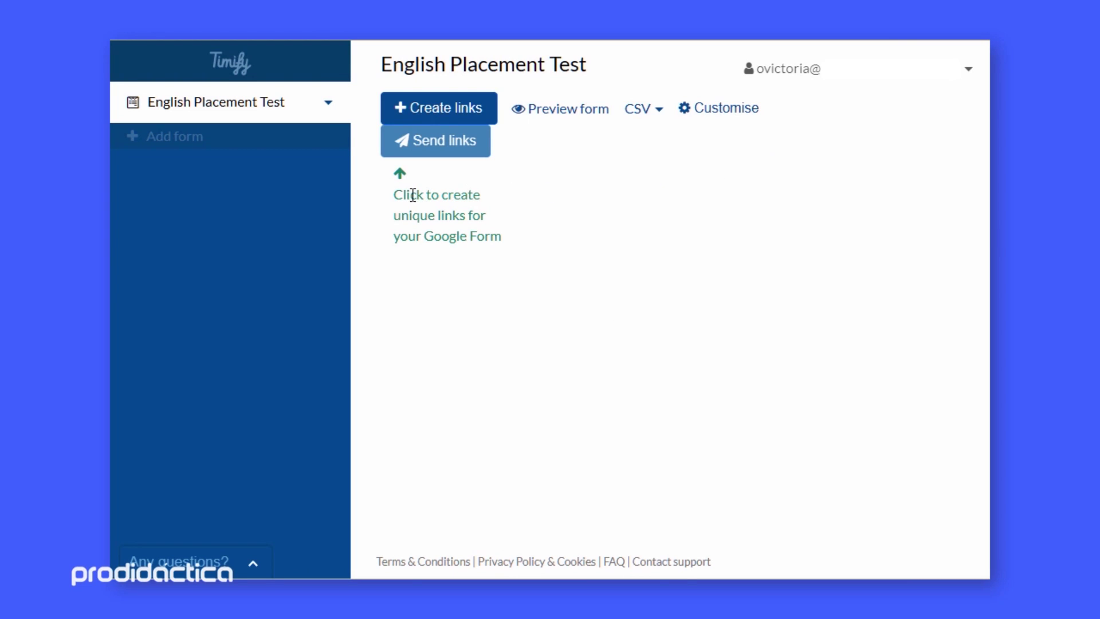
# Start creating a unique timed link and add the respondent's e-mail address
pyautogui.click(433, 113)
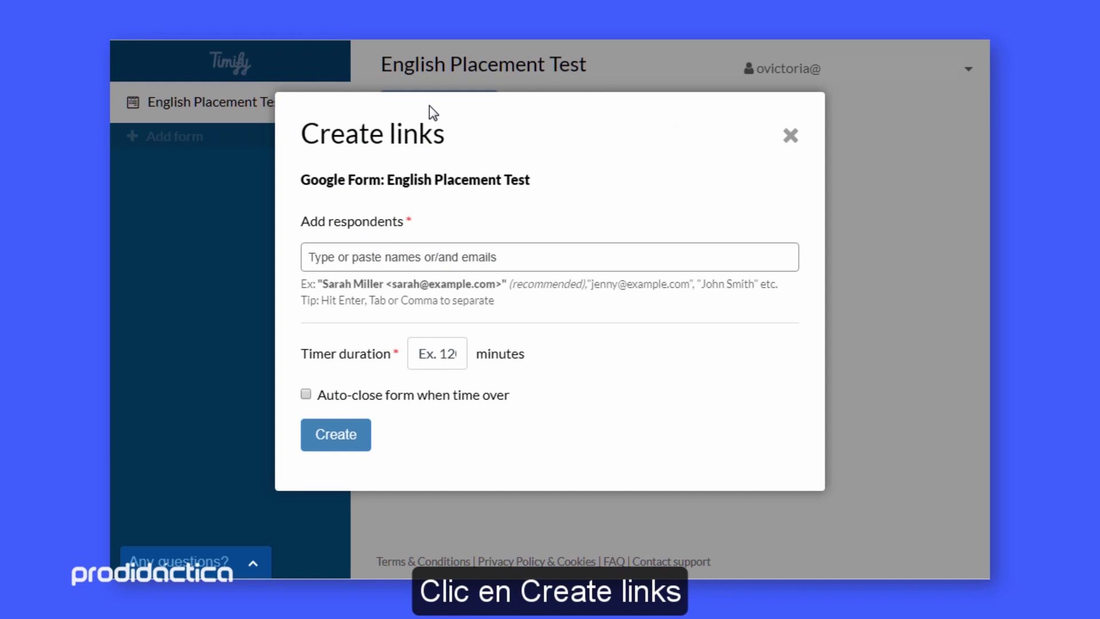
pyautogui.click(389, 261)
pyautogui.press('Return')
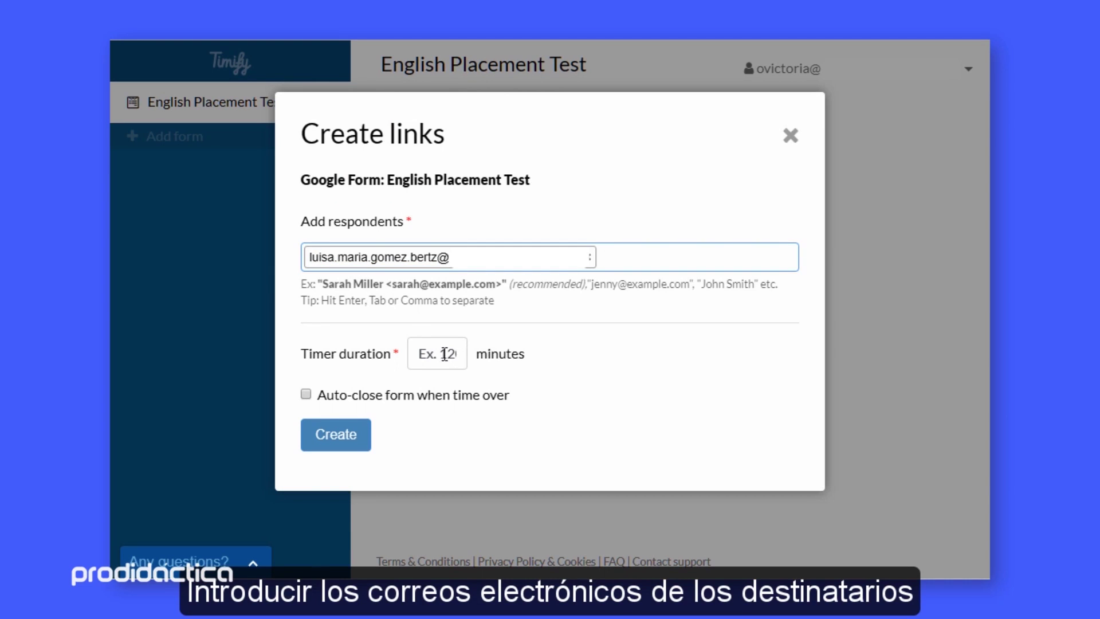
# Set a 20-minute timer with Auto-close left off and create the link
pyautogui.click(452, 354)
pyautogui.write('20')
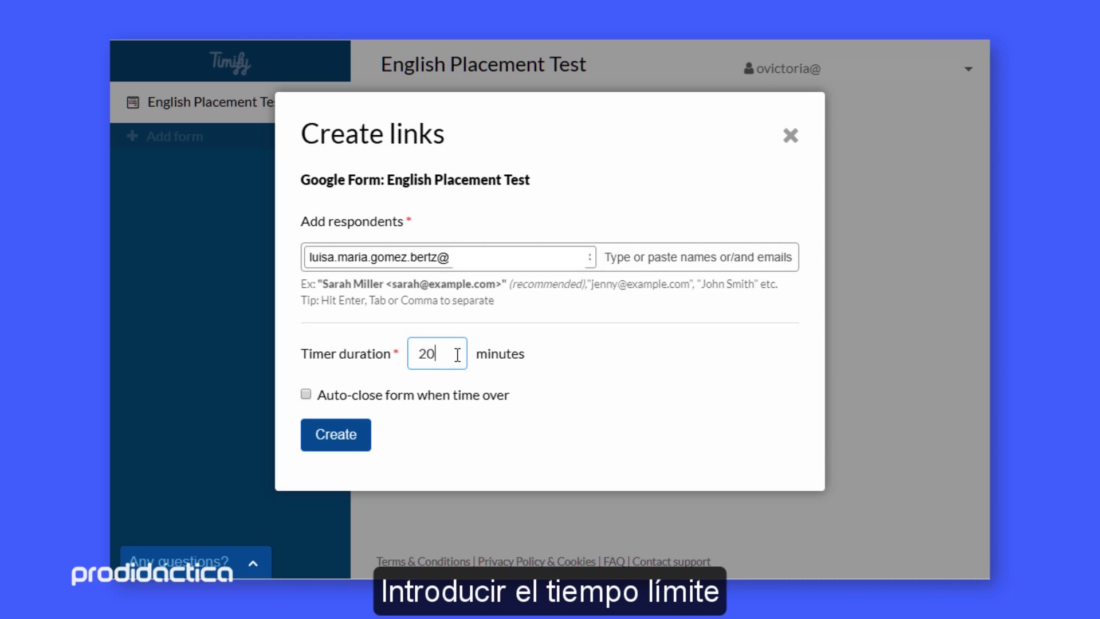
pyautogui.click(306, 395)
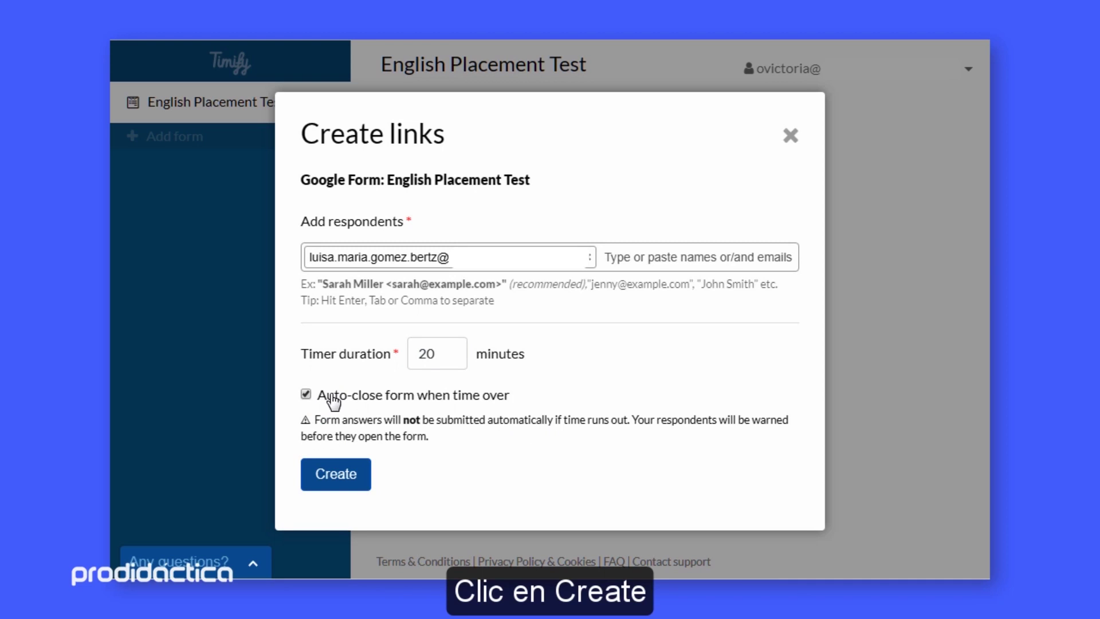
pyautogui.click(304, 399)
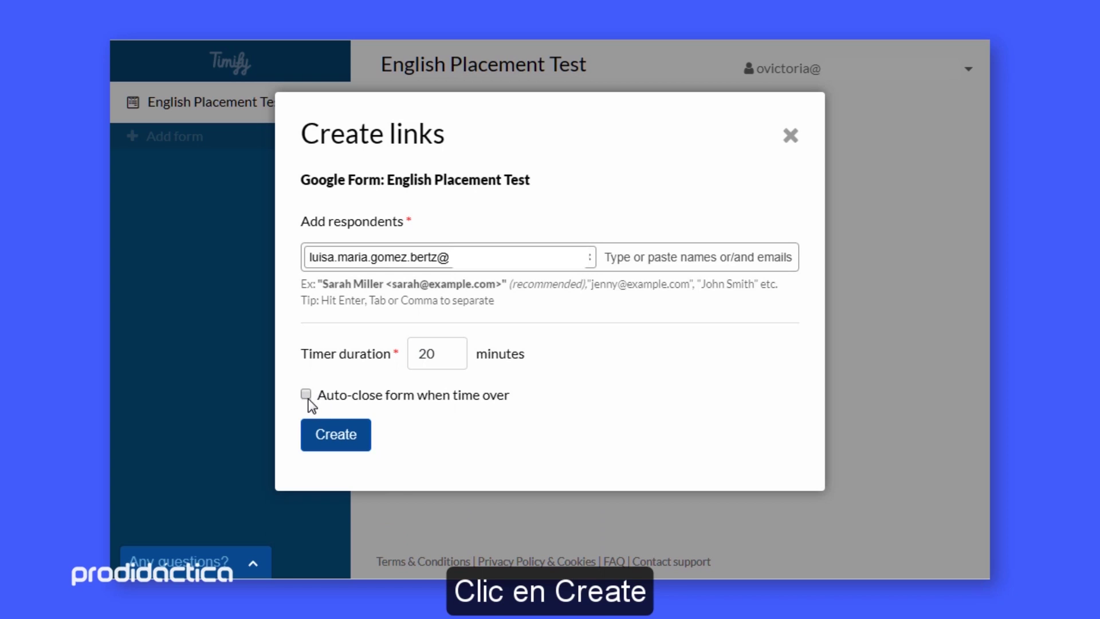
pyautogui.click(335, 436)
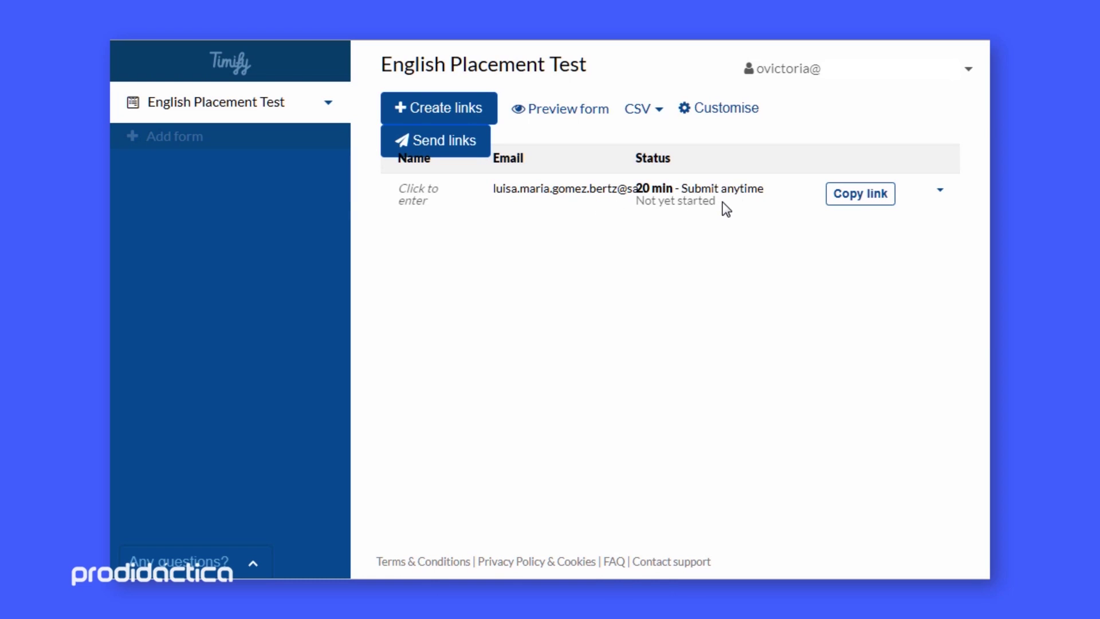
# Copy the respondent's English Placement Test timed link
pyautogui.click(868, 202)
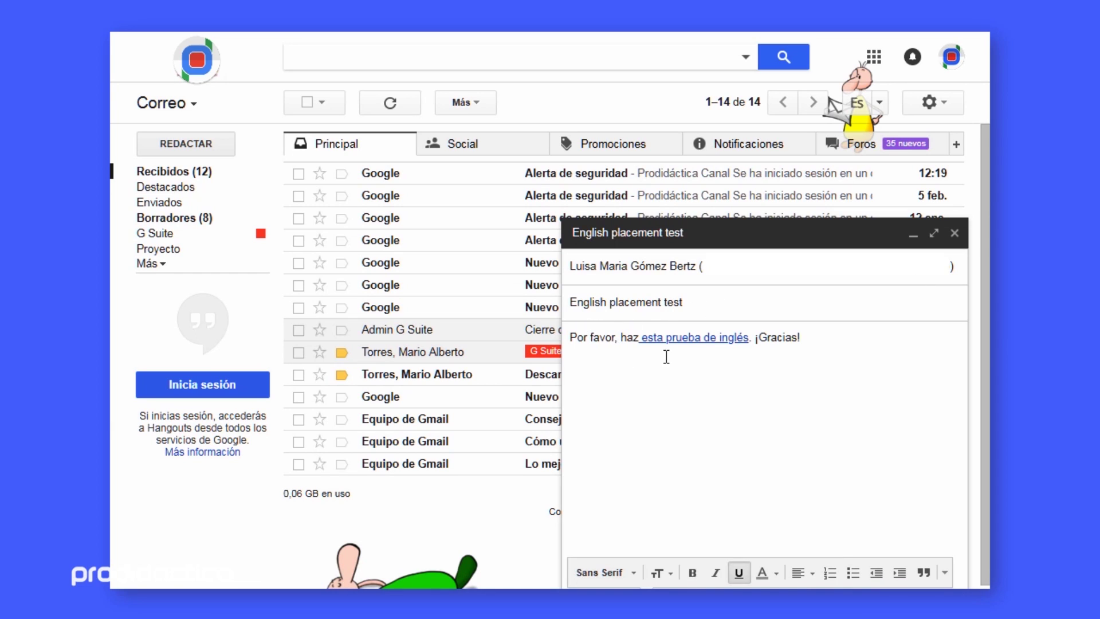
# Verify the 'esta prueba de inglés' link and send the English placement test email
pyautogui.click(692, 337)
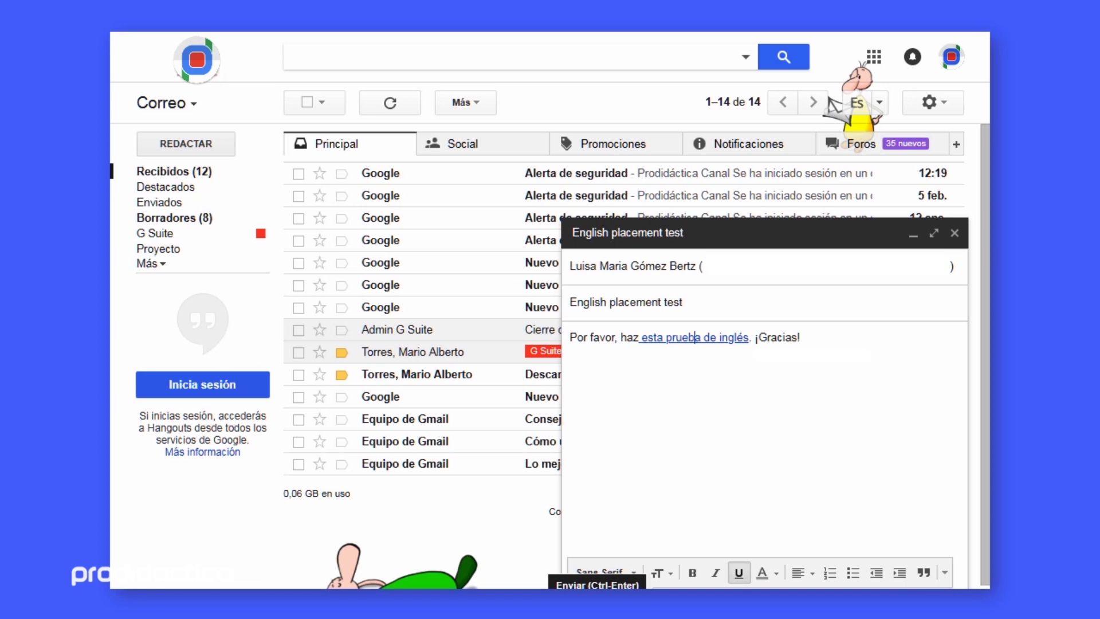
pyautogui.hotkey('ctrl', 'Return')
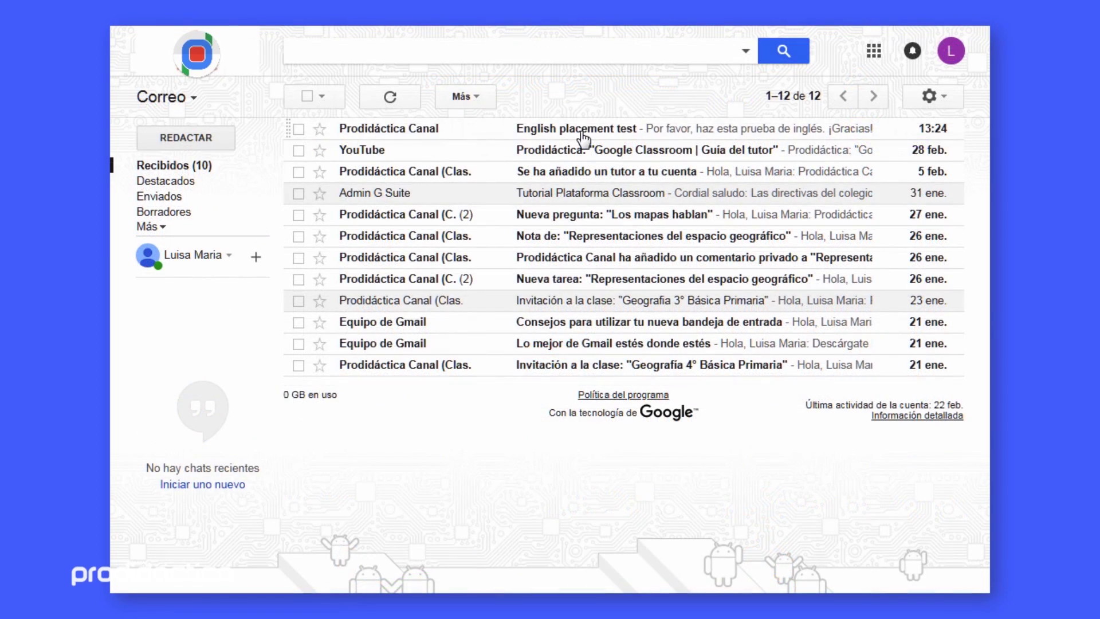
# Open the English placement test email and launch the 20-minute timed form from its link
pyautogui.click(583, 137)
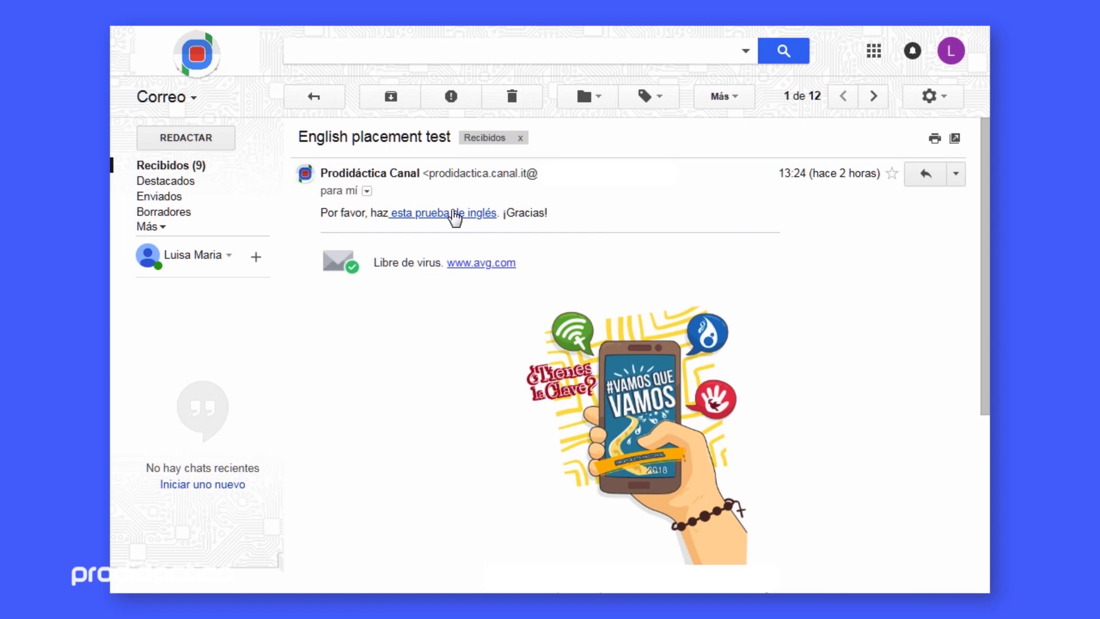
pyautogui.click(456, 215)
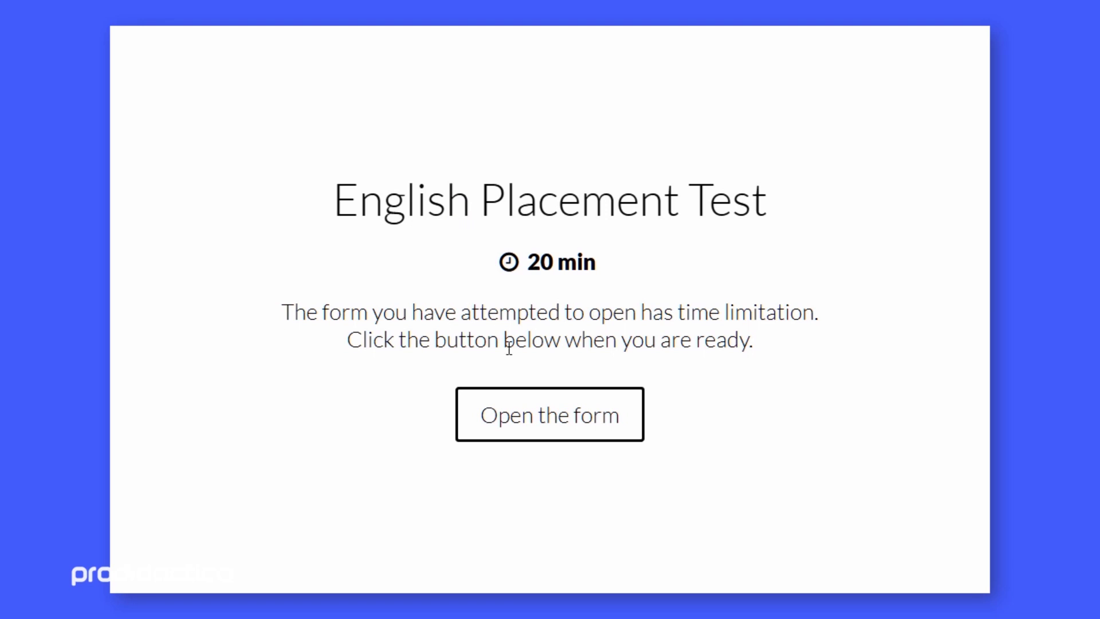
pyautogui.click(543, 421)
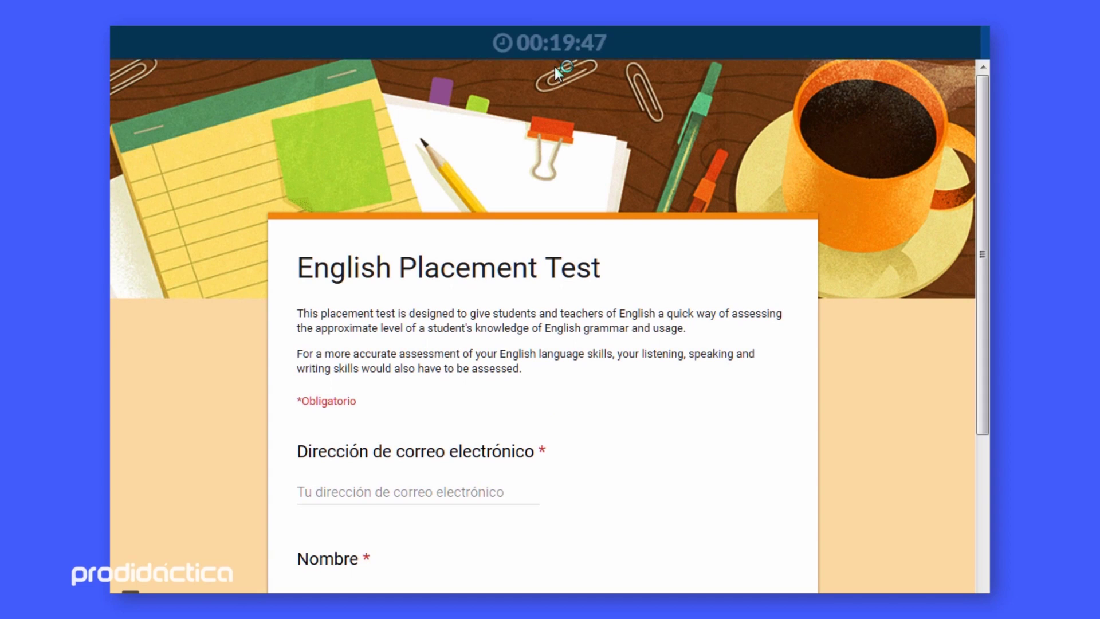
# Fill in the email on the form's first page and continue to the second page
pyautogui.scroll(-2, 558, 270)
pyautogui.click(498, 405)
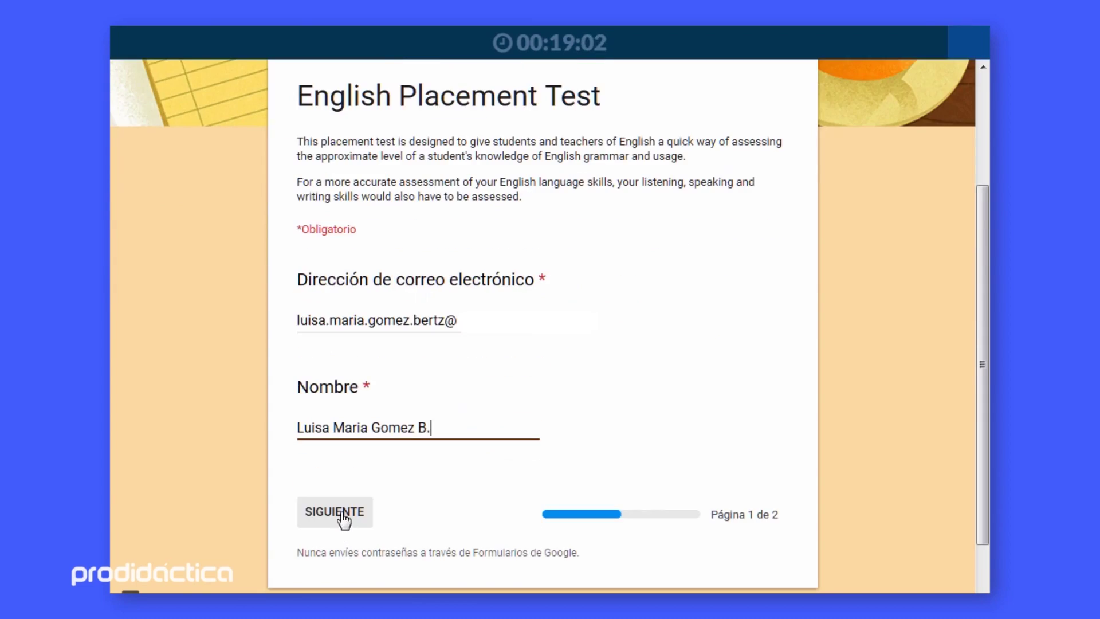
pyautogui.click(343, 518)
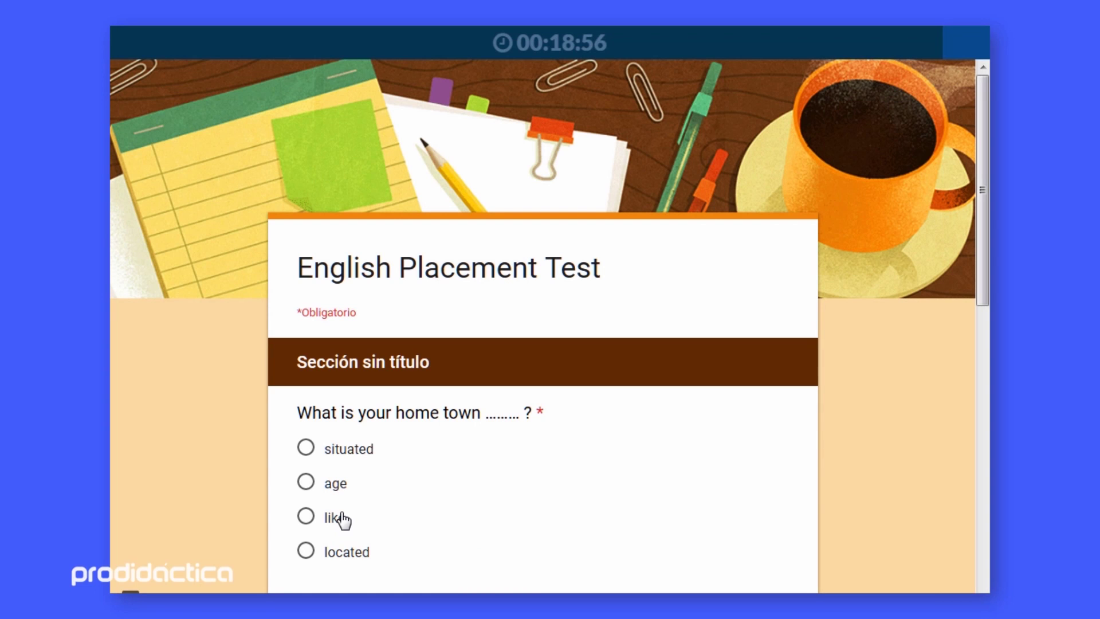
# Answer 'located', 'go' and 'she's a' on the test questions and submit it
pyautogui.click(305, 551)
pyautogui.scroll(-2, 469, 488)
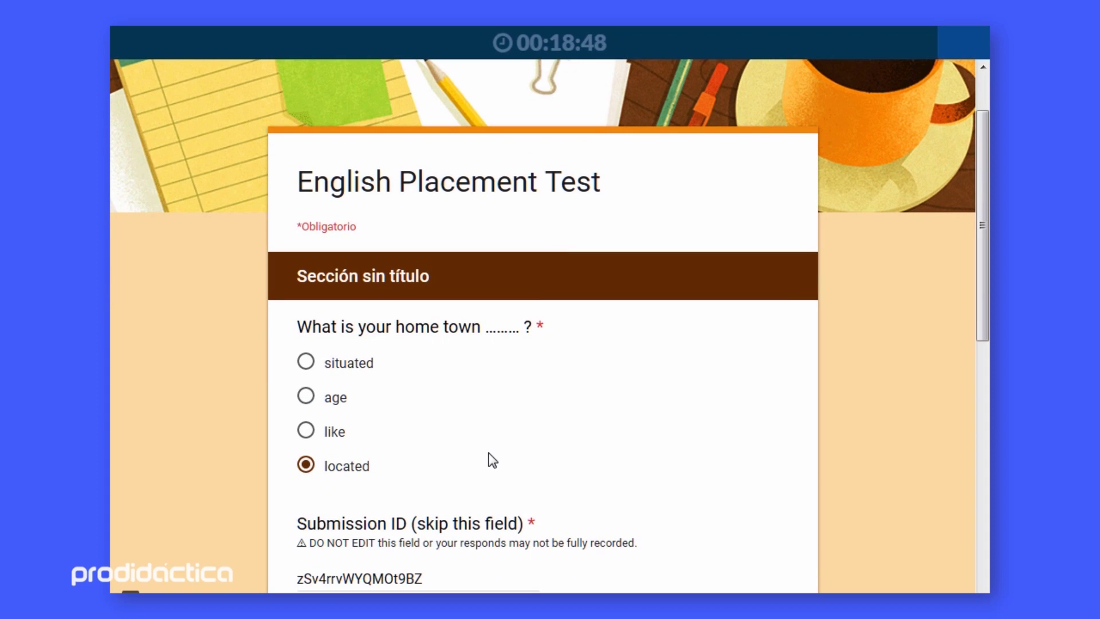
pyautogui.scroll(-2, 490, 456)
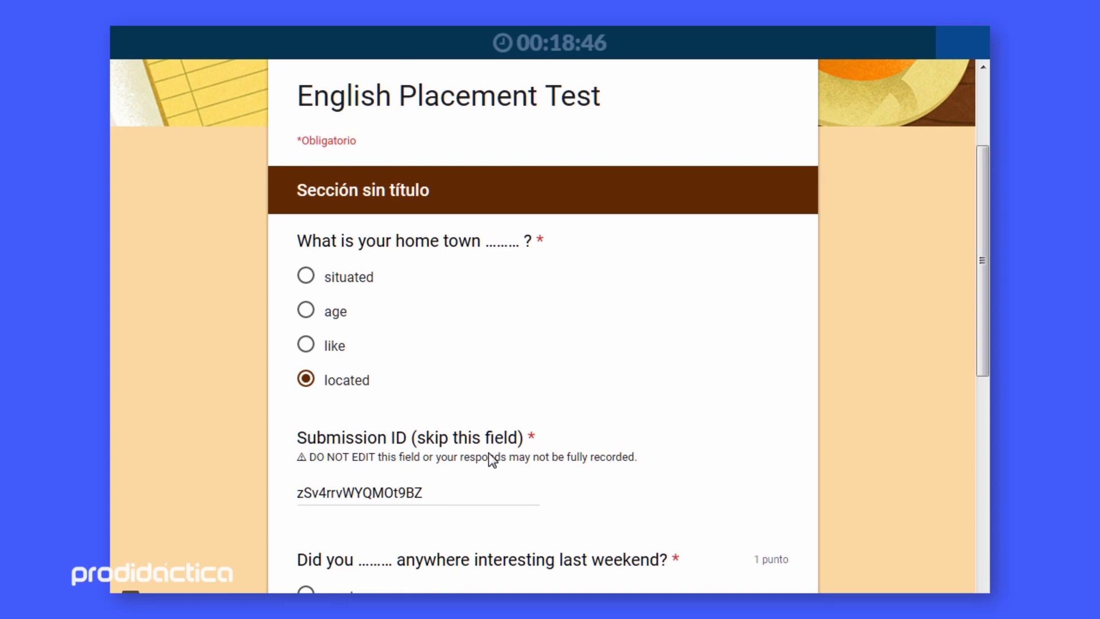
pyautogui.scroll(-5, 491, 459)
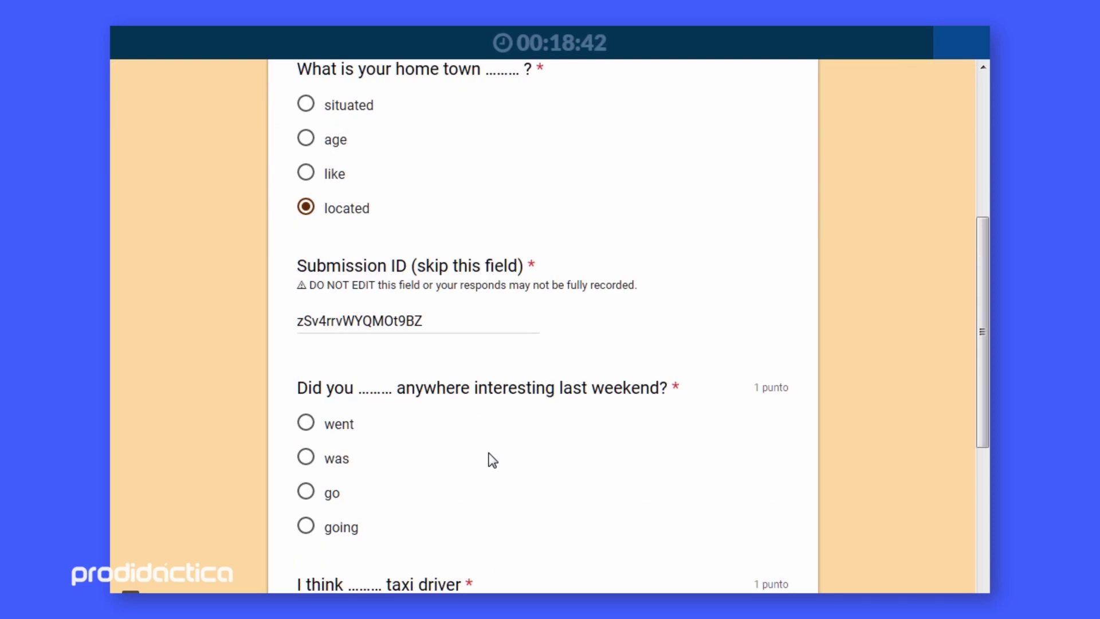
pyautogui.click(333, 404)
pyautogui.scroll(-2, 402, 410)
pyautogui.scroll(-1, 451, 413)
pyautogui.click(367, 459)
pyautogui.scroll(-1, 376, 447)
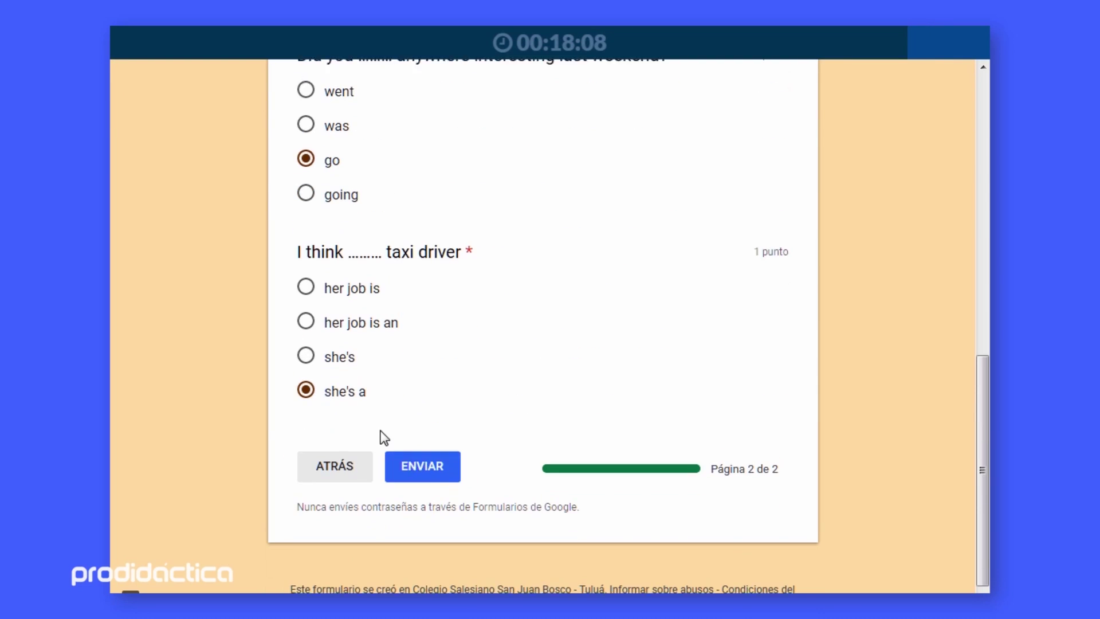
pyautogui.click(435, 456)
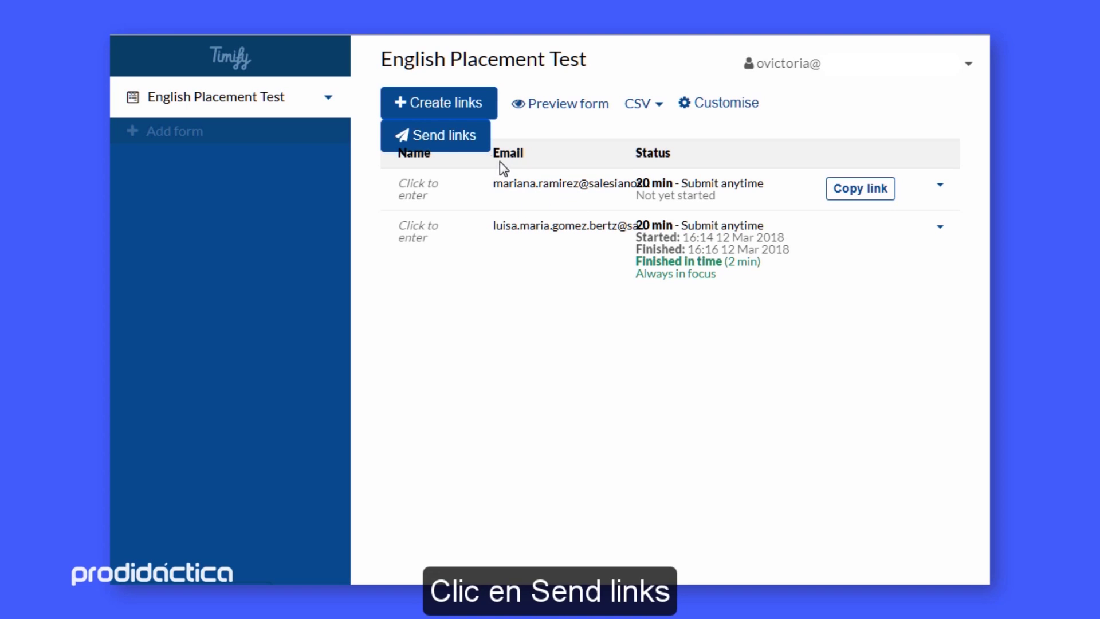
# Bulk-send the unsent respondent's timed link with the message 'Por favor realizar esta prueba'
pyautogui.click(457, 137)
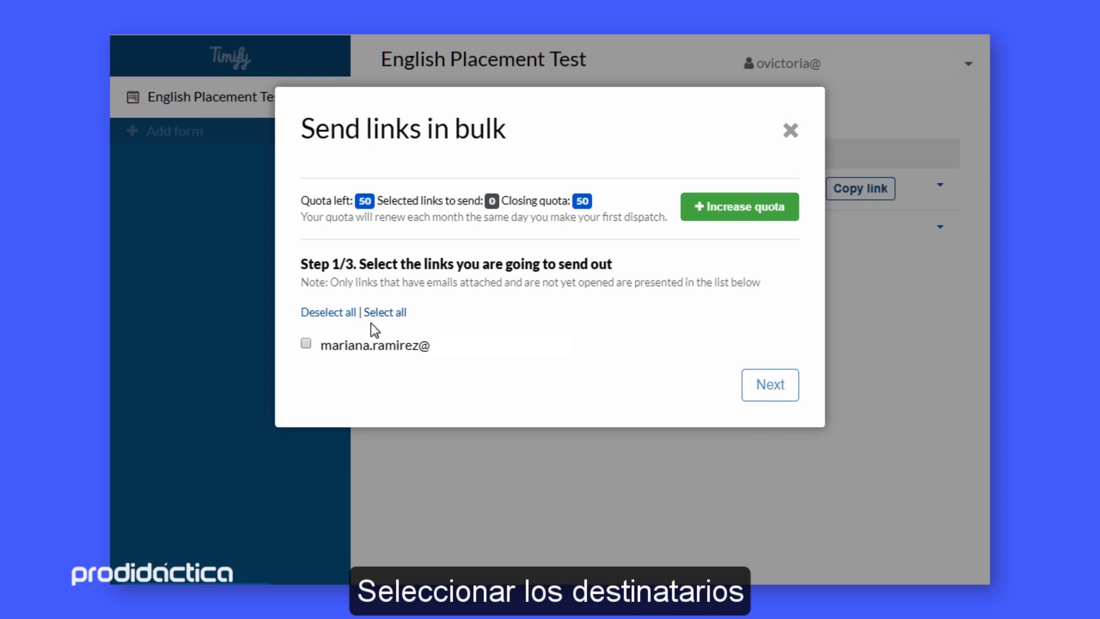
pyautogui.click(304, 346)
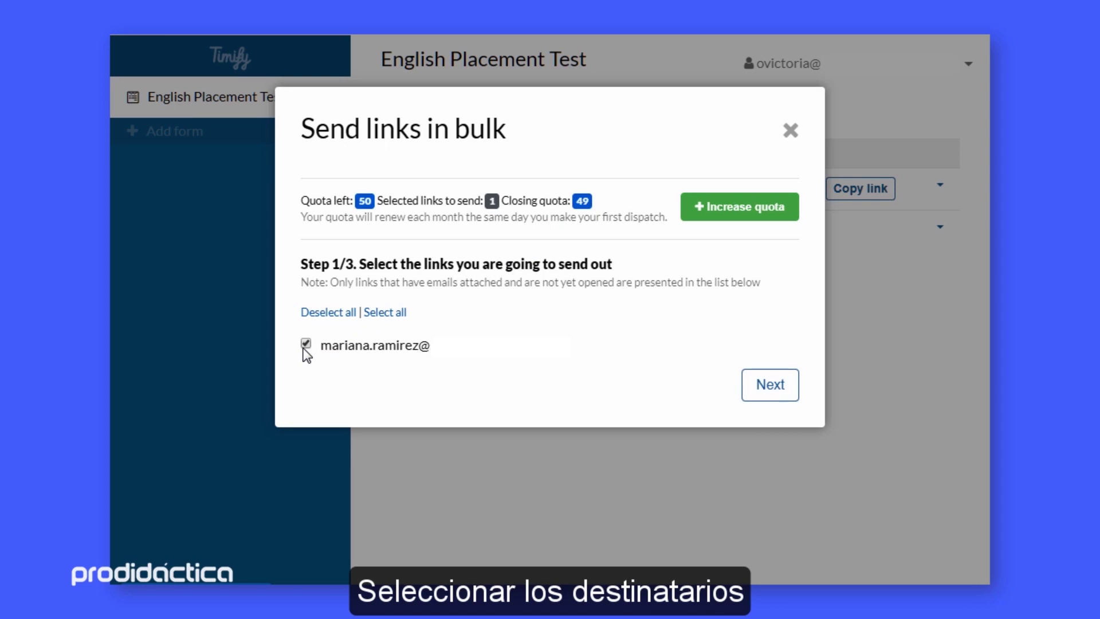
pyautogui.click(775, 386)
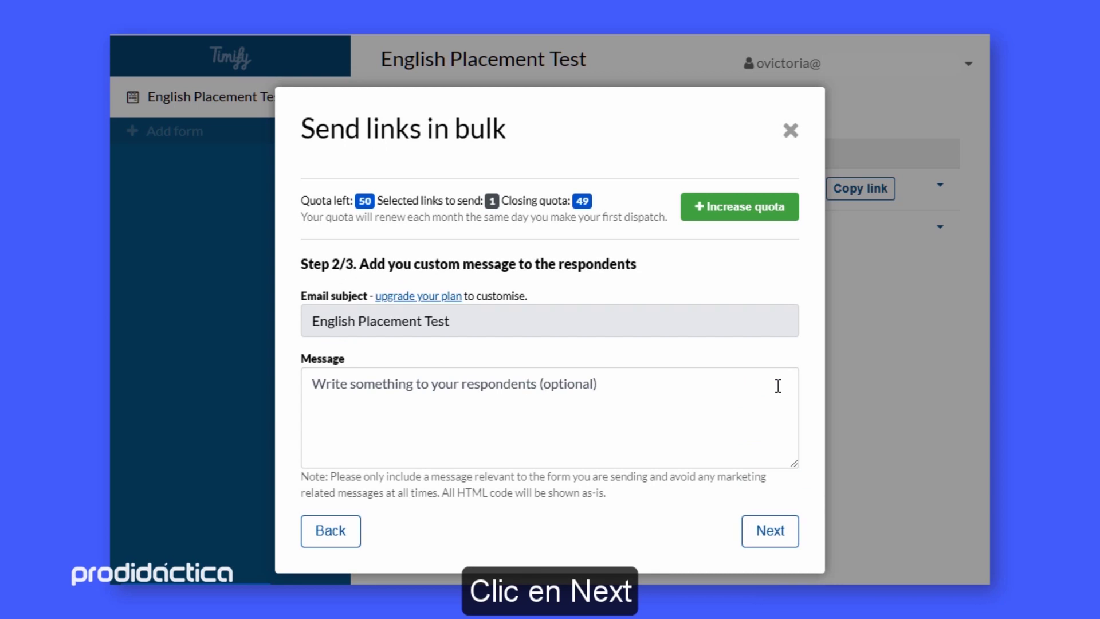
pyautogui.click(674, 401)
pyautogui.write('Por favor realizar esta prueba')
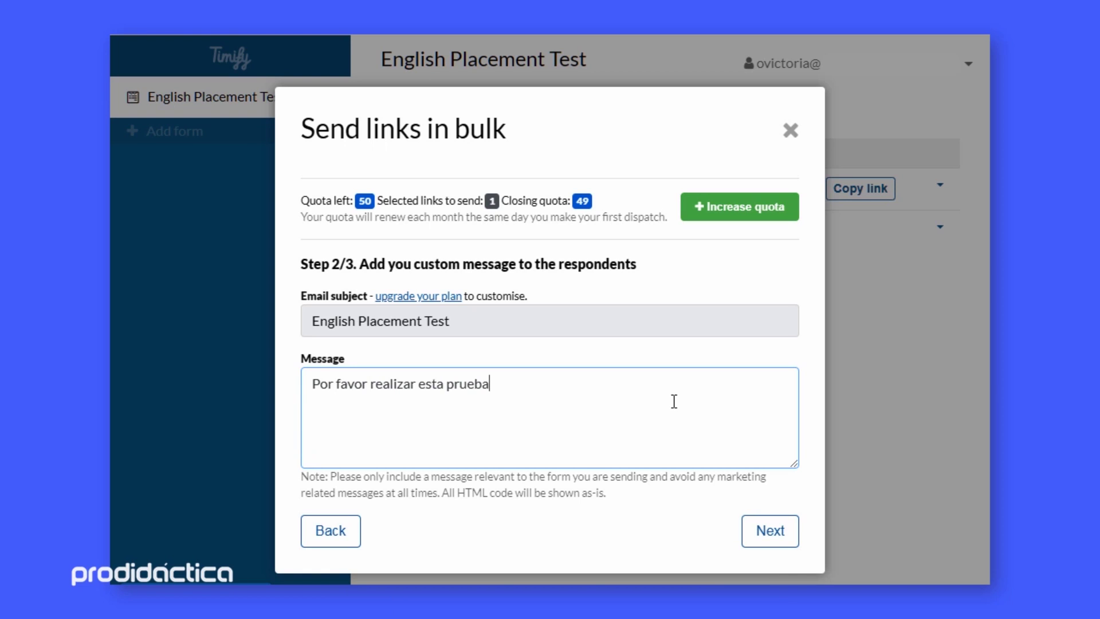
pyautogui.click(769, 531)
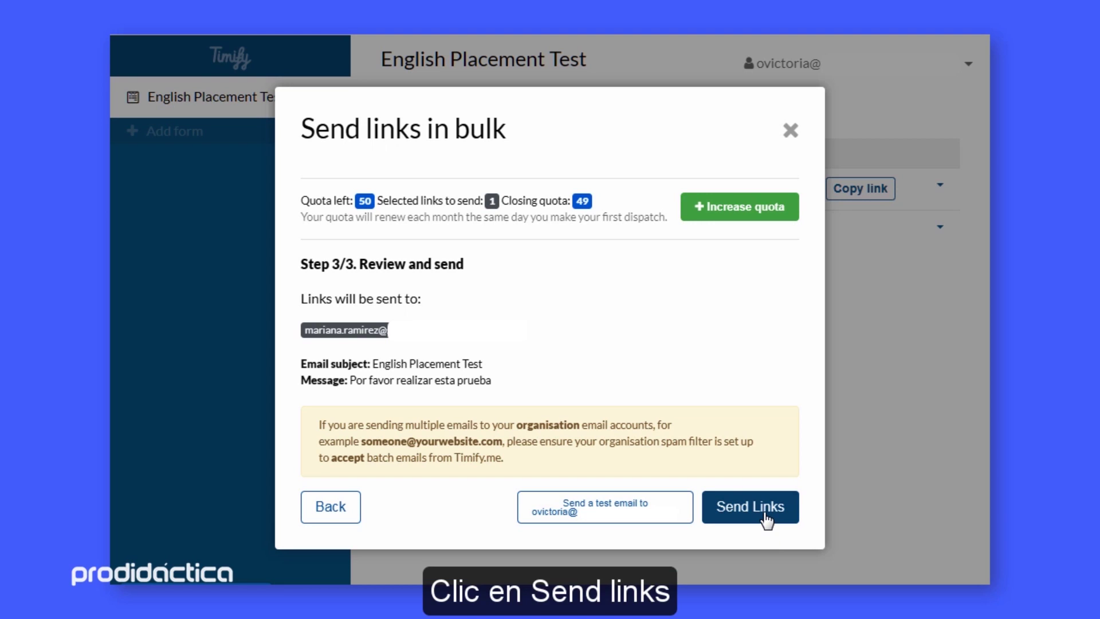
pyautogui.click(766, 519)
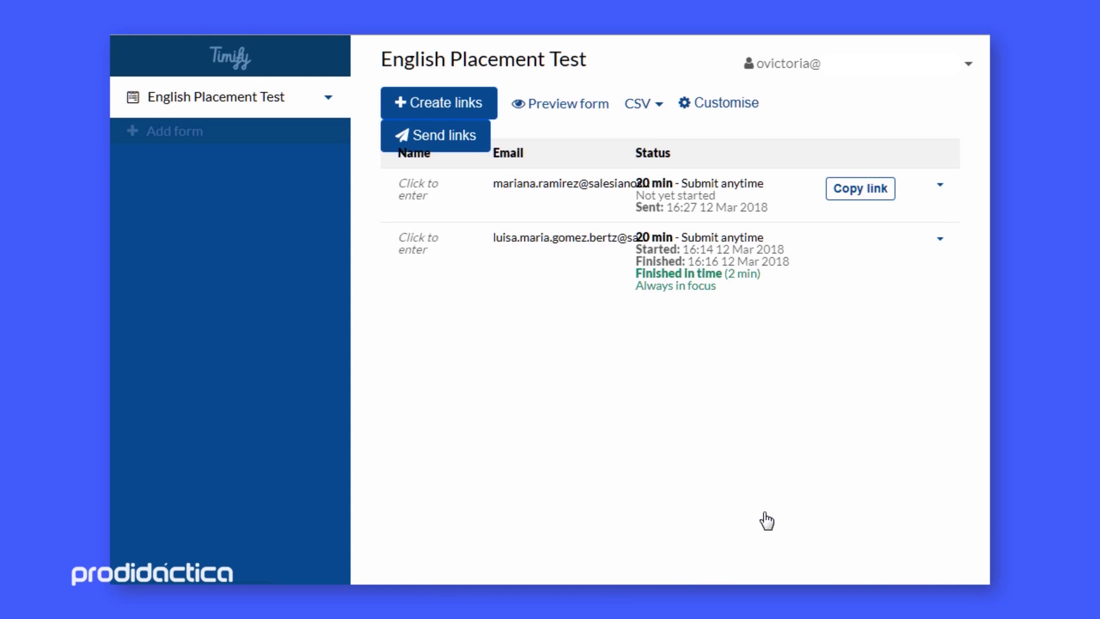
# Check in the Send links dialog that the respondent's link shows as sent
pyautogui.click(451, 137)
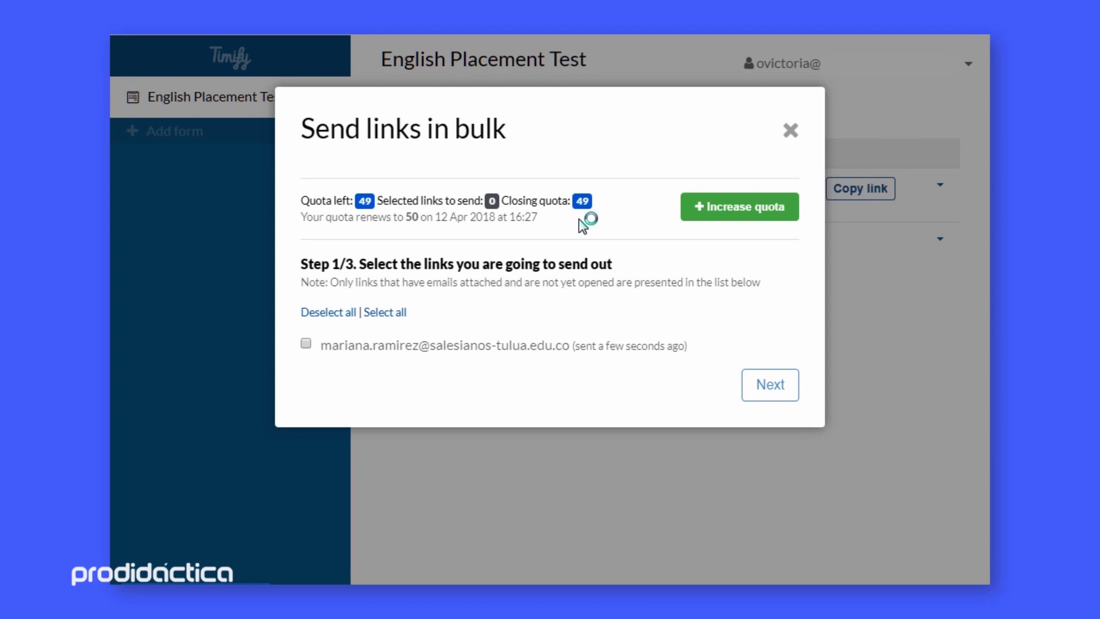
pyautogui.click(791, 131)
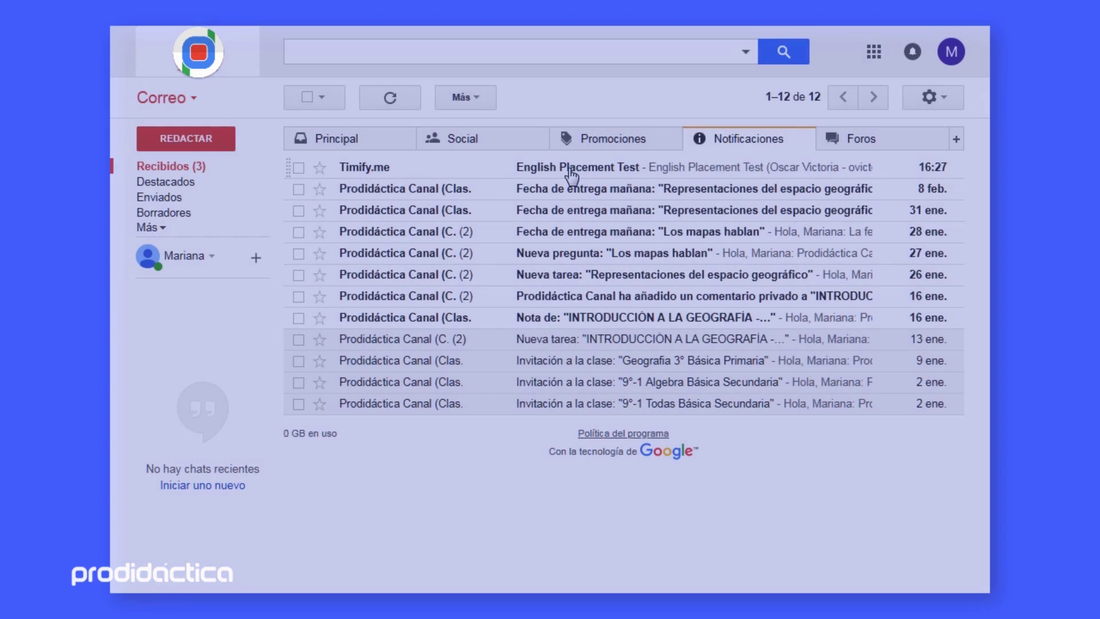
# Open the Timify.me 'English Placement Test' email and start the 20-minute timed form
pyautogui.click(570, 169)
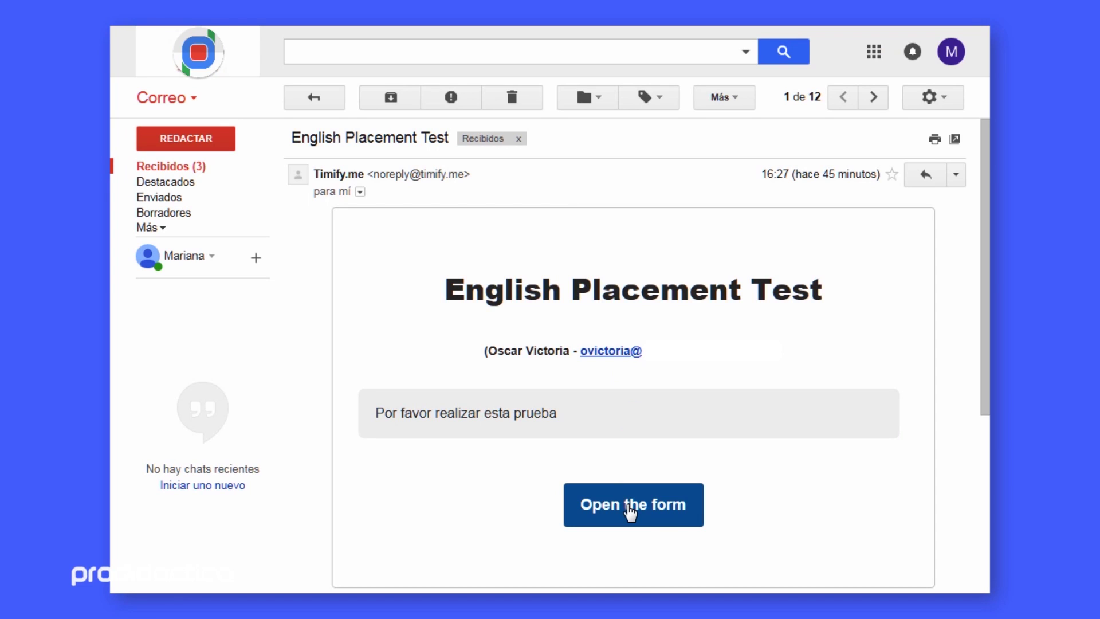
pyautogui.click(630, 513)
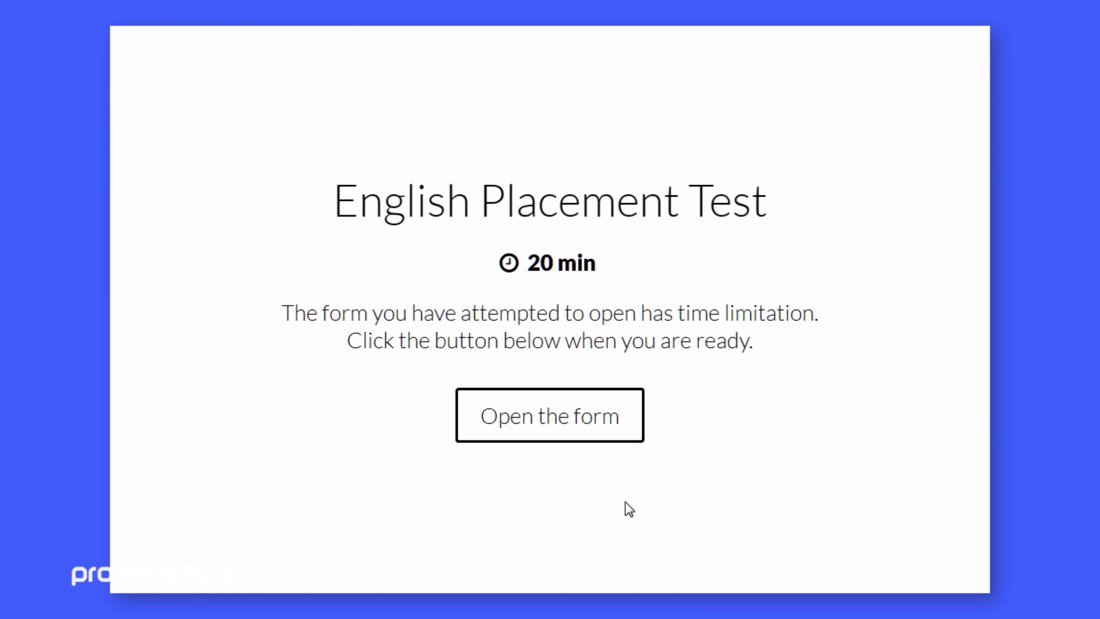
pyautogui.click(549, 434)
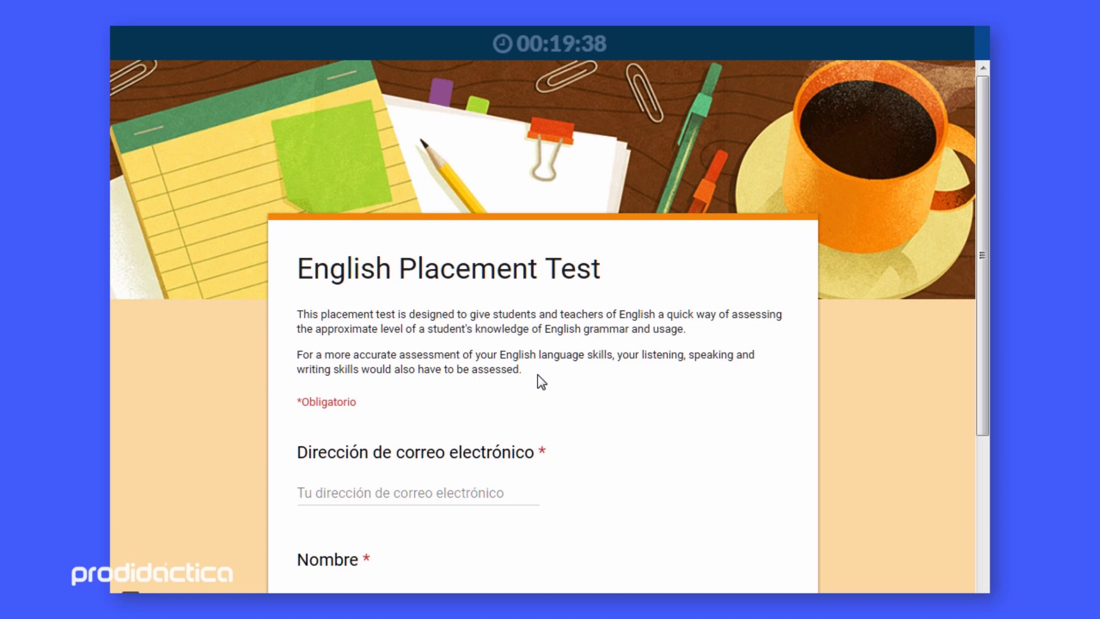
# Enter the student's email and name, then advance to page 2 of the test
pyautogui.click(448, 487)
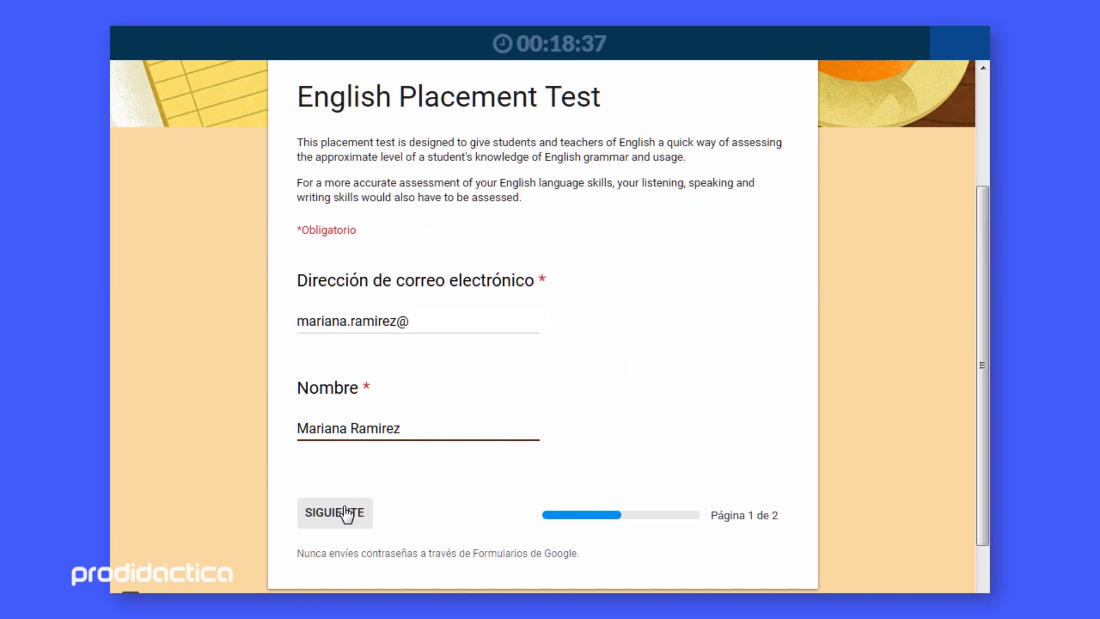
pyautogui.click(347, 512)
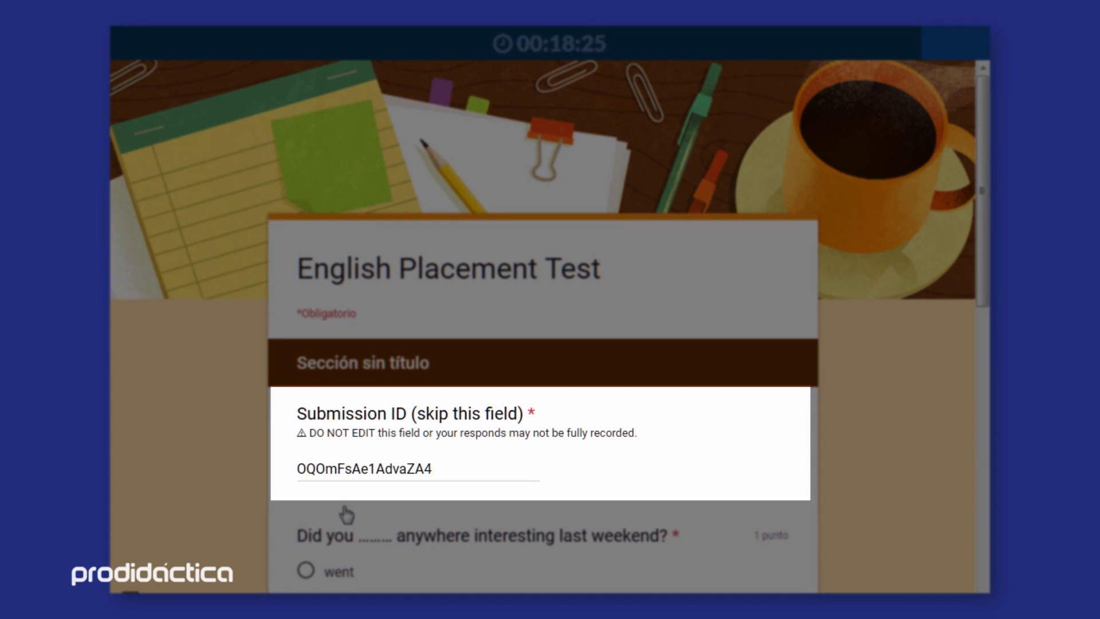
pyautogui.scroll(-3, 346, 513)
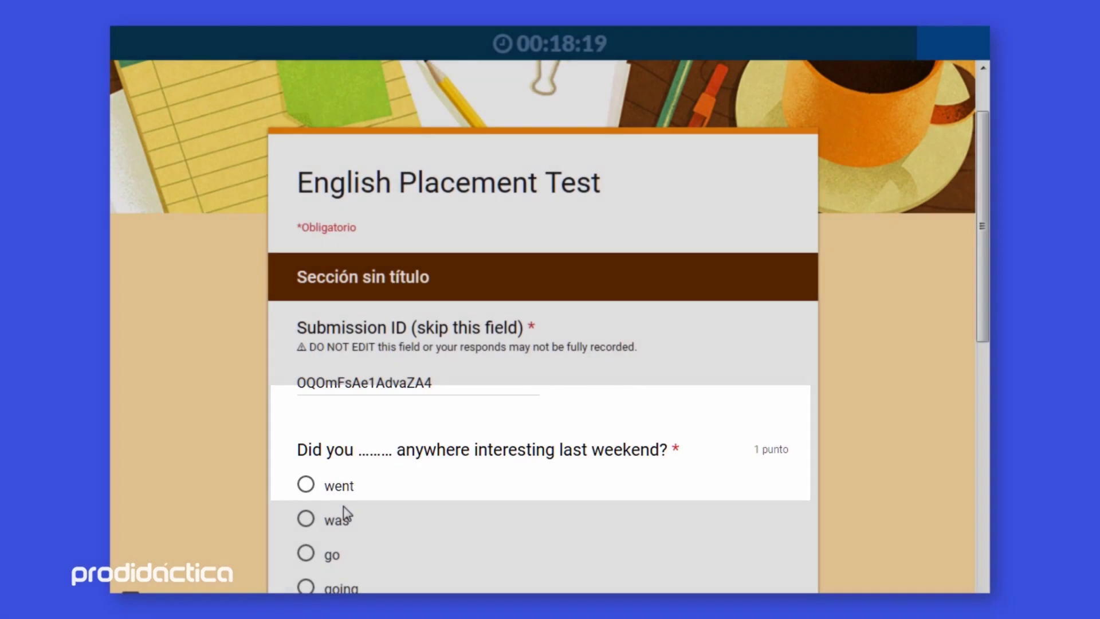